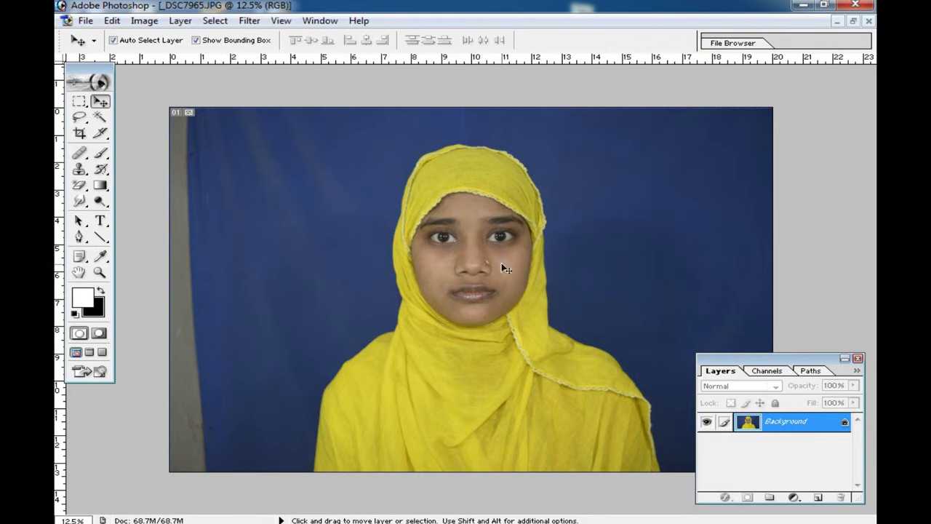
Step: Duplicate the Background layer as "Background copy" in the same document
ctrl+click(472, 266)
ctrl+click(467, 269)
ctrl+click(444, 273)
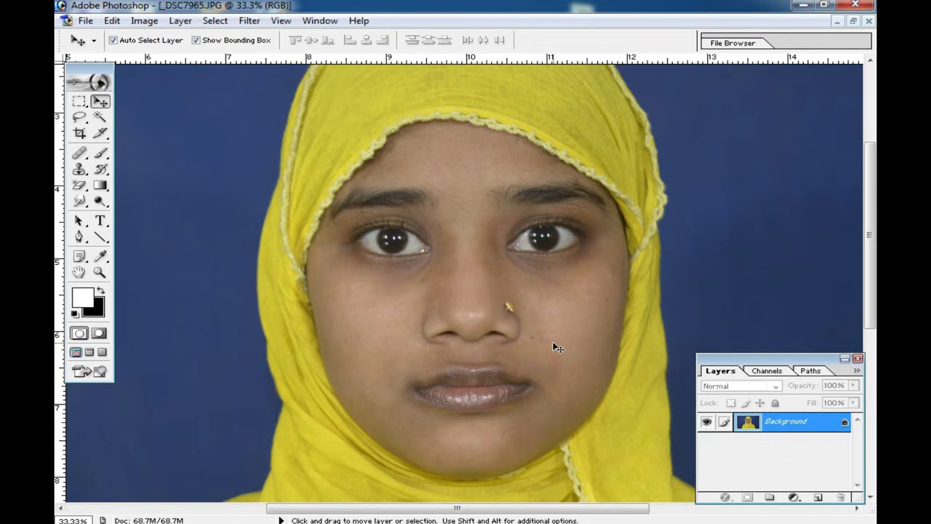
right_click(800, 427)
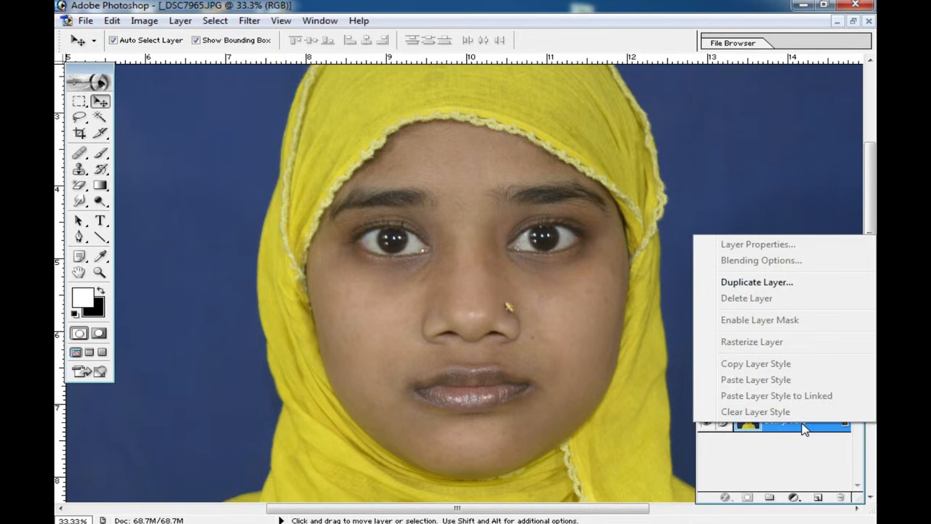
click(773, 285)
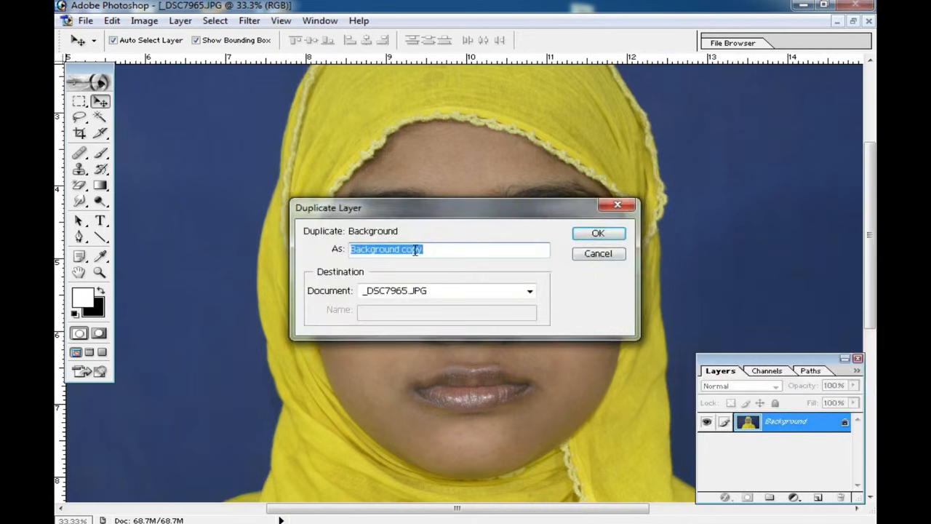
click(597, 233)
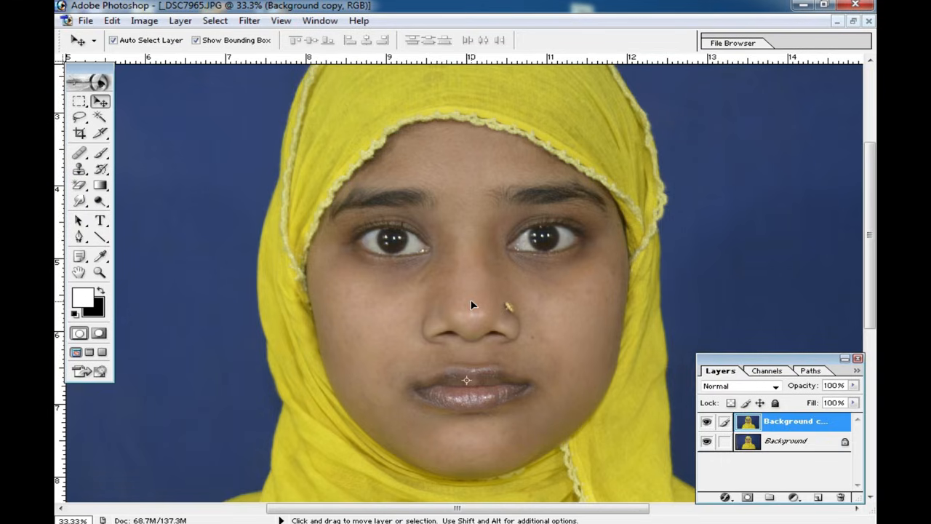
Step: Brighten the copied layer with a Curves adjustment on the RGB channel, raising input 111 to output 149
key(ctrl+m)
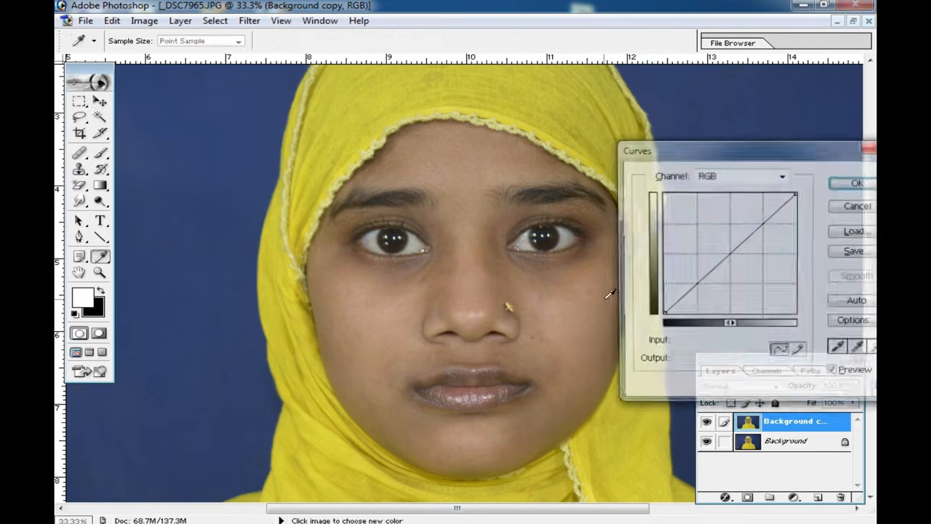
drag(728, 253, 722, 244)
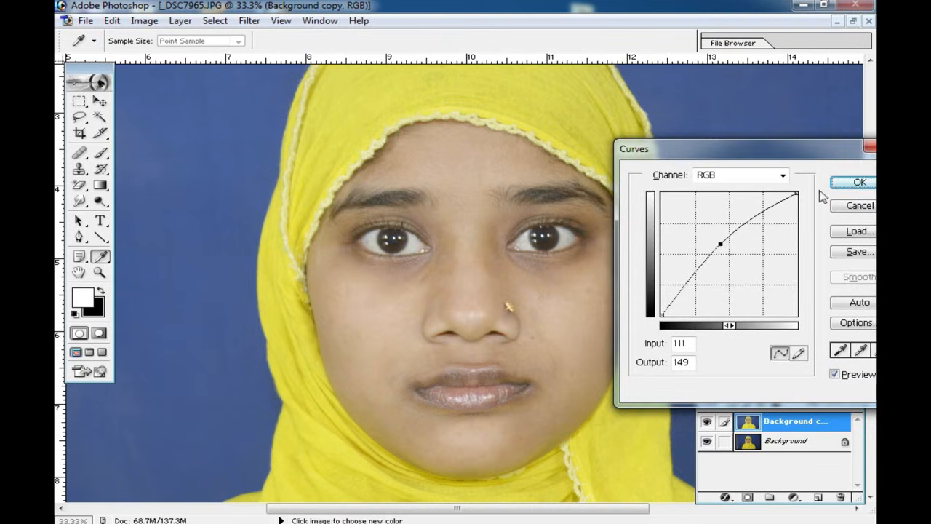
click(858, 182)
key(v)
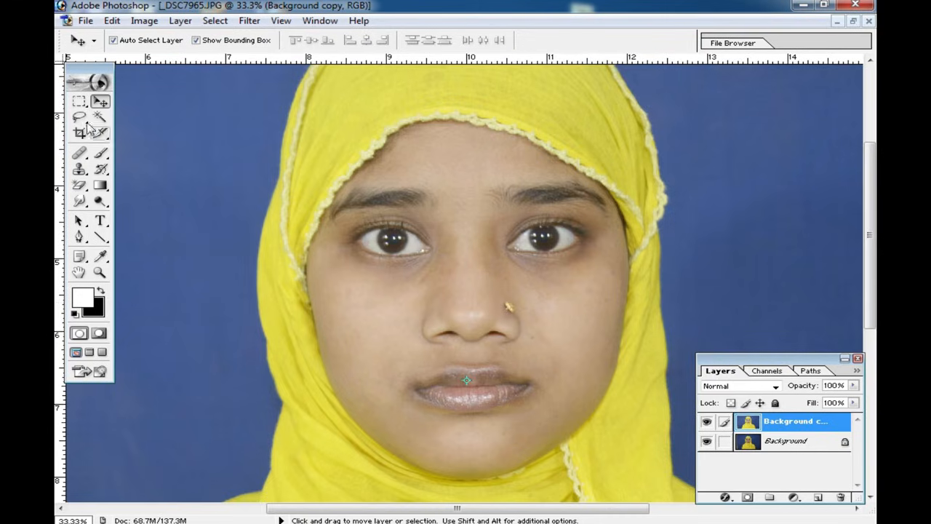
Step: Select the facial skin with the Magic Wand, adding the areas around the nose, eyes and mouth to the selection
click(78, 101)
key(ctrl+space)
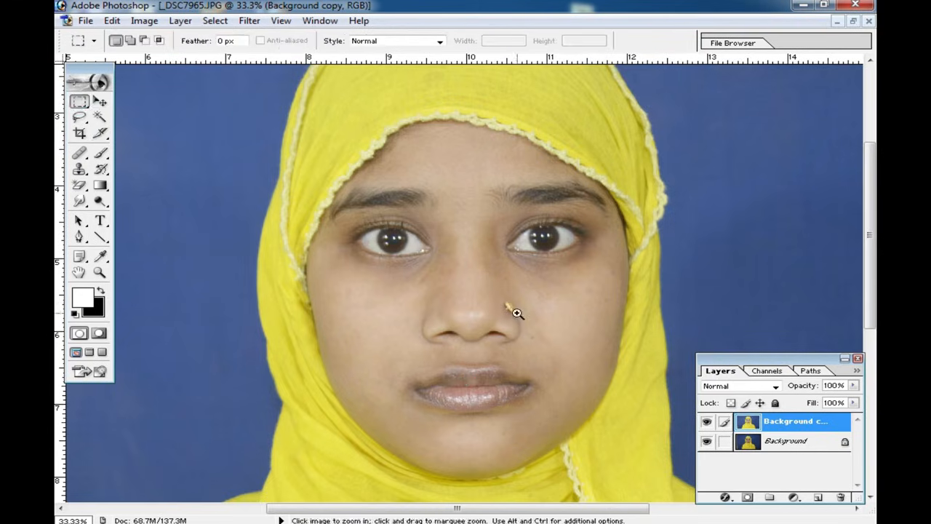
ctrl+click(516, 313)
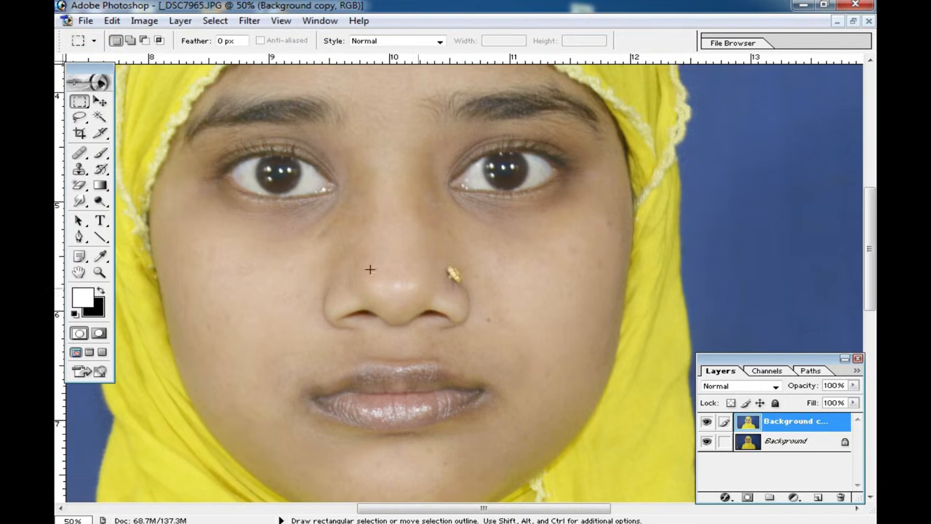
click(102, 120)
click(405, 222)
click(446, 209)
click(470, 137)
click(494, 138)
click(537, 142)
click(362, 132)
click(194, 168)
scroll(468, 367, down, 2)
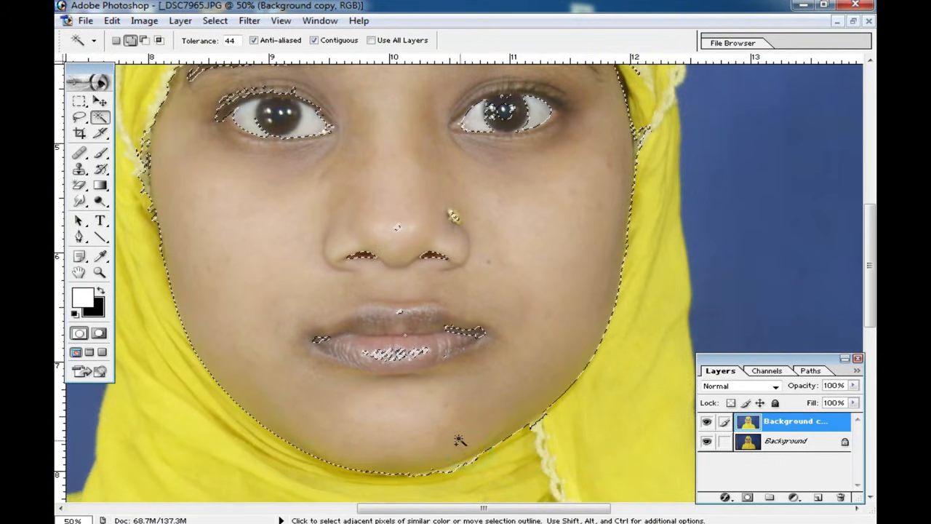
scroll(482, 378, up, 2)
click(420, 283)
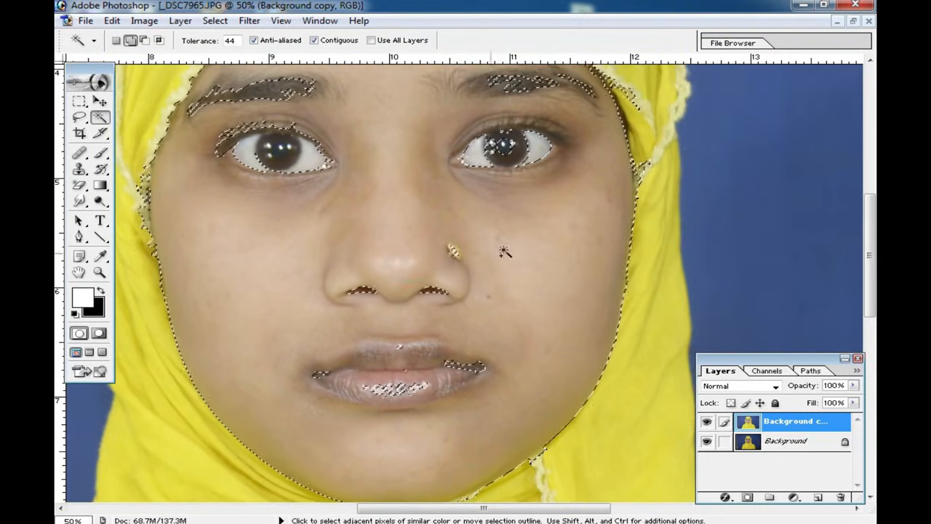
Step: Feather the face selection with a radius of 10 pixels
right_click(506, 250)
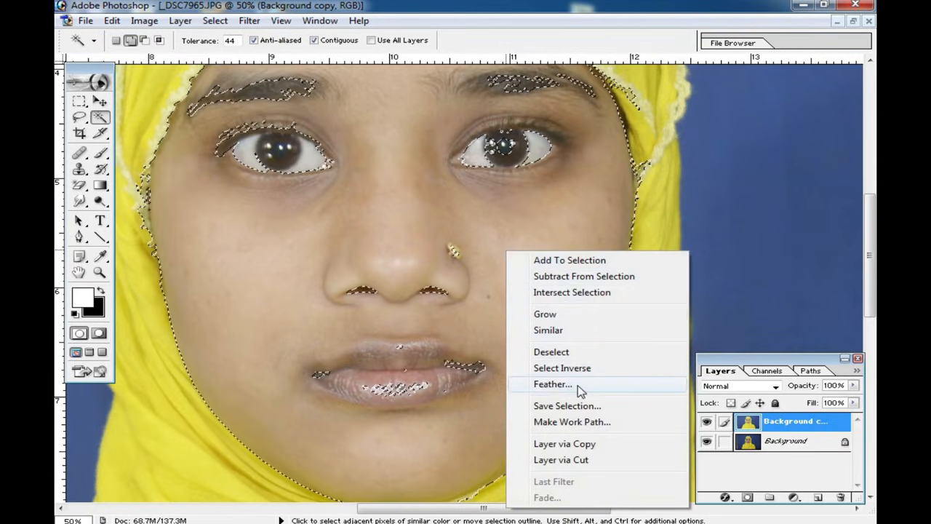
click(570, 388)
text(10)
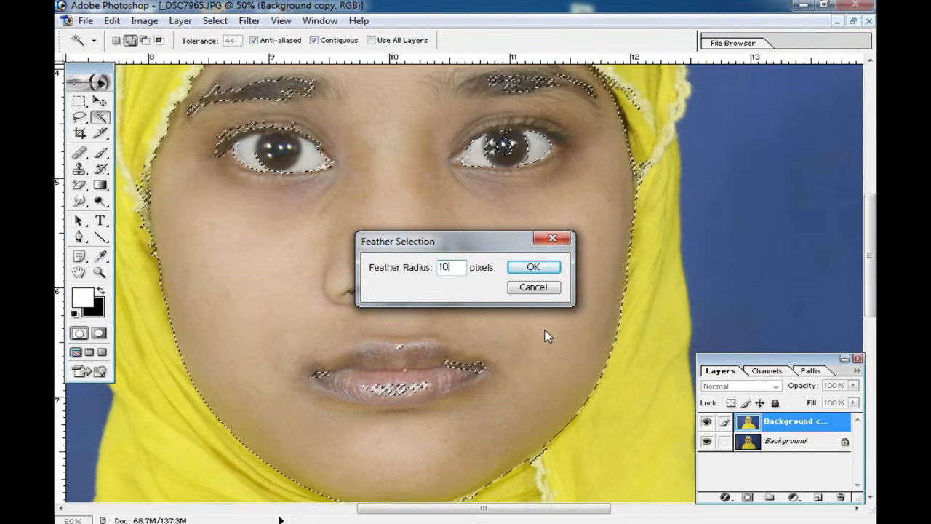
key(Return)
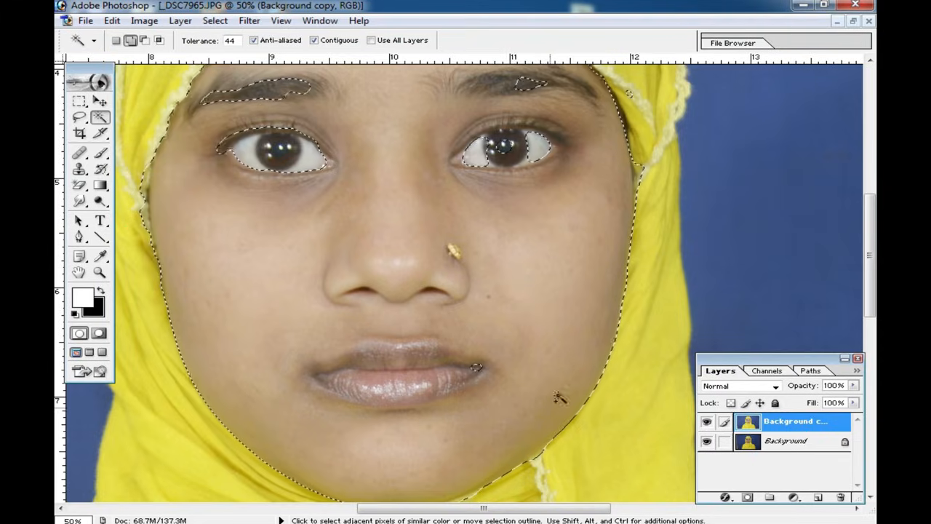
Step: With the Brush tool, sample the light skin tone of the cheek beside the nose stud as the foreground colour
click(101, 153)
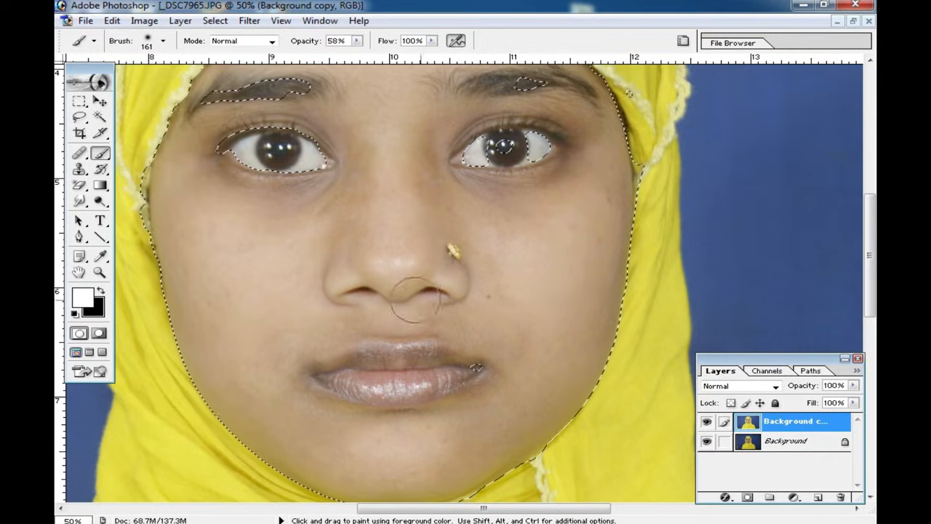
ctrl+click(374, 315)
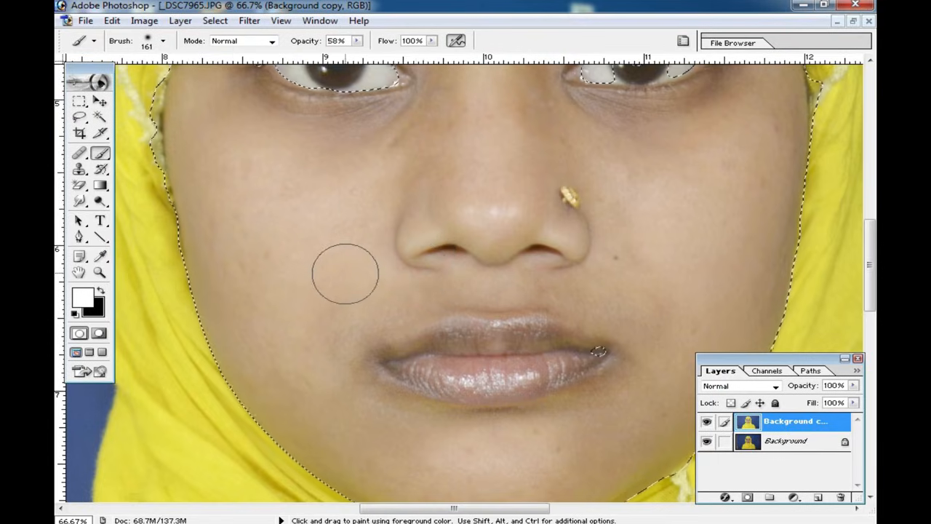
alt+click(711, 232)
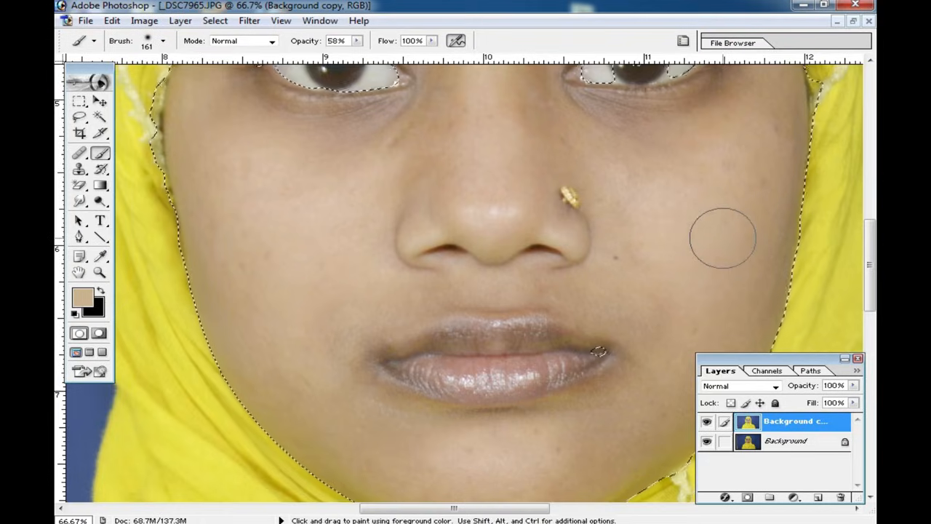
Step: Try painting the sampled skin tone over the cheek on the nose-stud side at 58% brush opacity, and undo it
drag(650, 255, 513, 276)
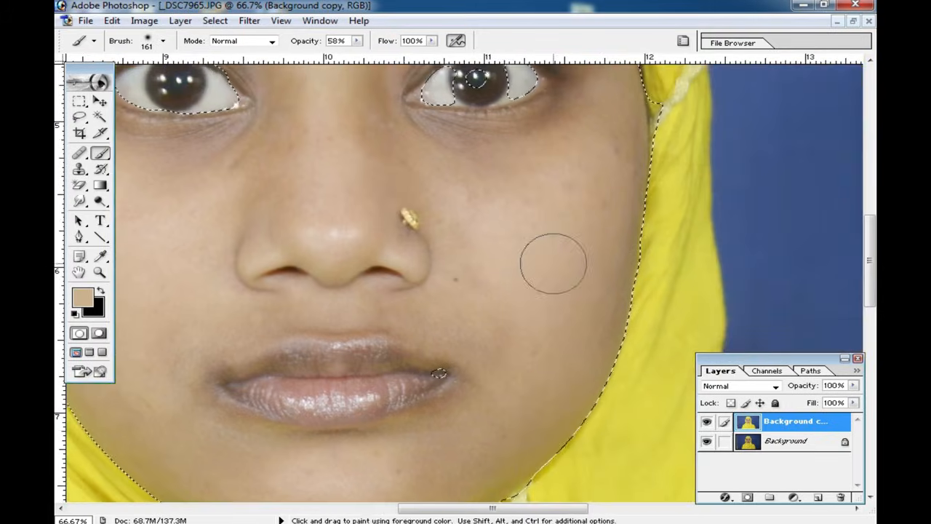
mouse_move(578, 260)
mouse_down()
mouse_move(600, 199)
mouse_move(612, 211)
mouse_move(582, 342)
mouse_move(528, 424)
mouse_move(455, 465)
mouse_up()
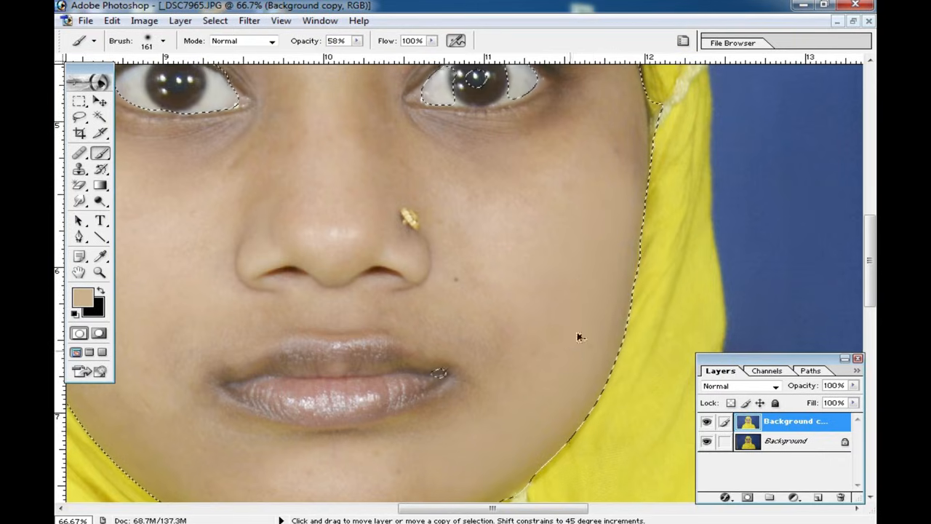
key(ctrl+z)
Step: Set the brush opacity to 40% and paint the skin tone over the cheeks, chin, nose and under-eye areas
click(357, 41)
drag(359, 57, 343, 58)
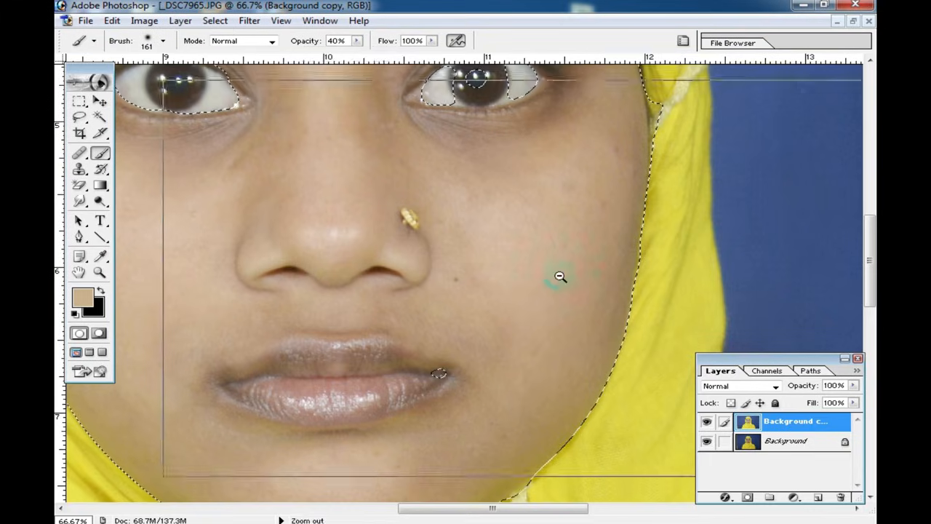
key(ctrl+minus)
drag(565, 274, 627, 288)
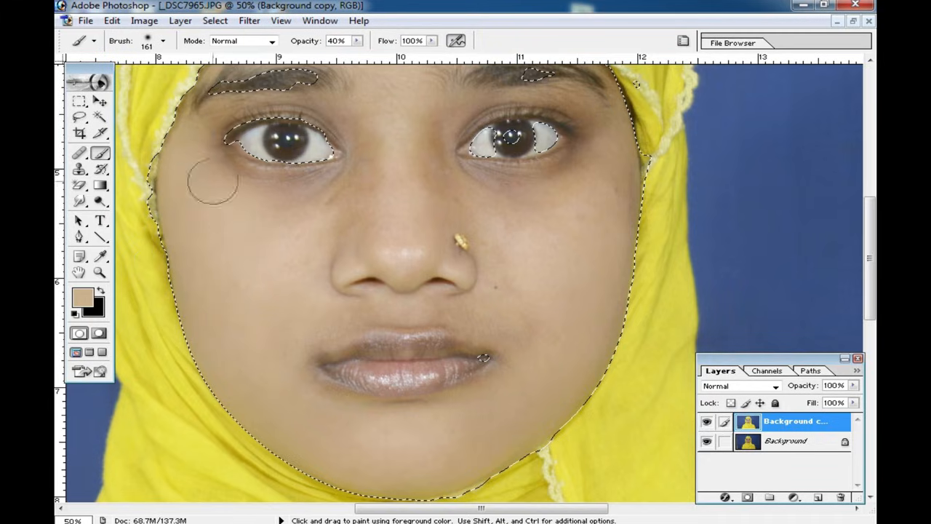
mouse_move(264, 182)
mouse_down()
mouse_move(344, 188)
mouse_move(363, 139)
mouse_move(351, 159)
mouse_up()
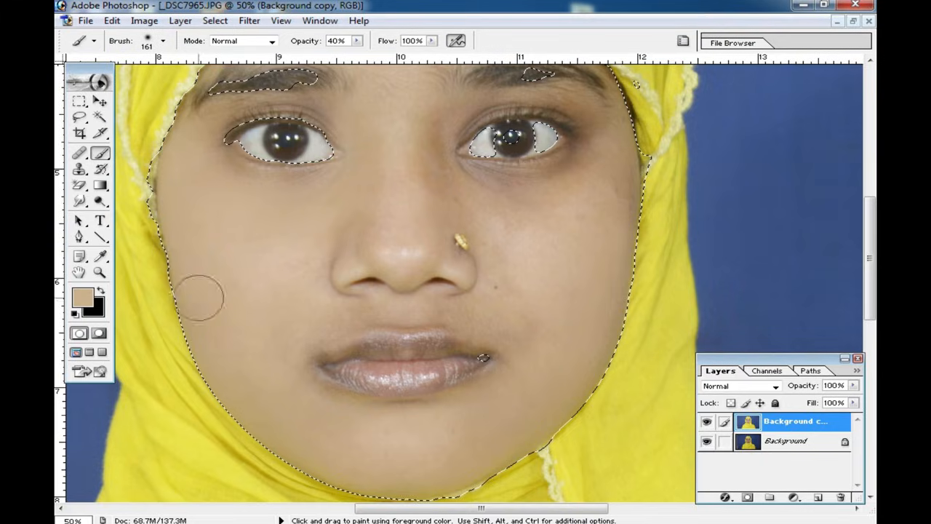
click(344, 318)
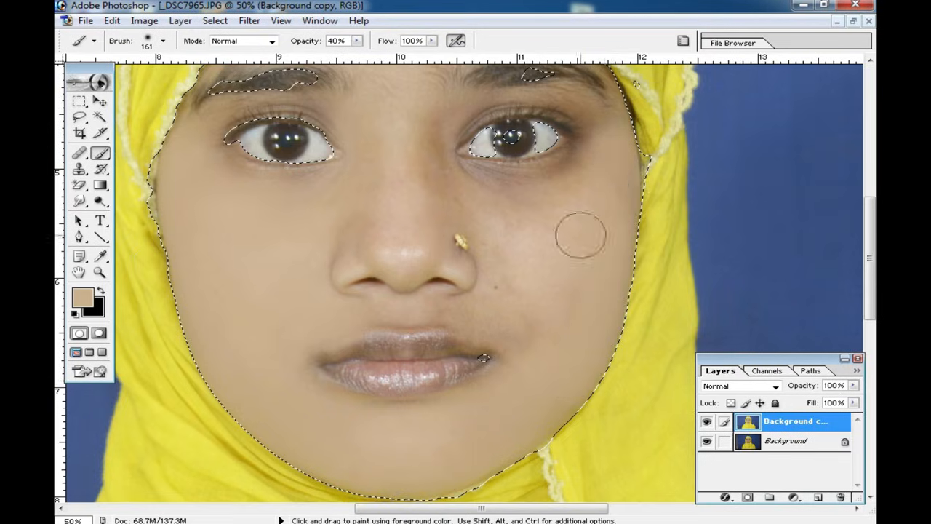
mouse_move(422, 138)
mouse_down()
mouse_move(480, 187)
mouse_move(543, 185)
mouse_move(579, 156)
mouse_up()
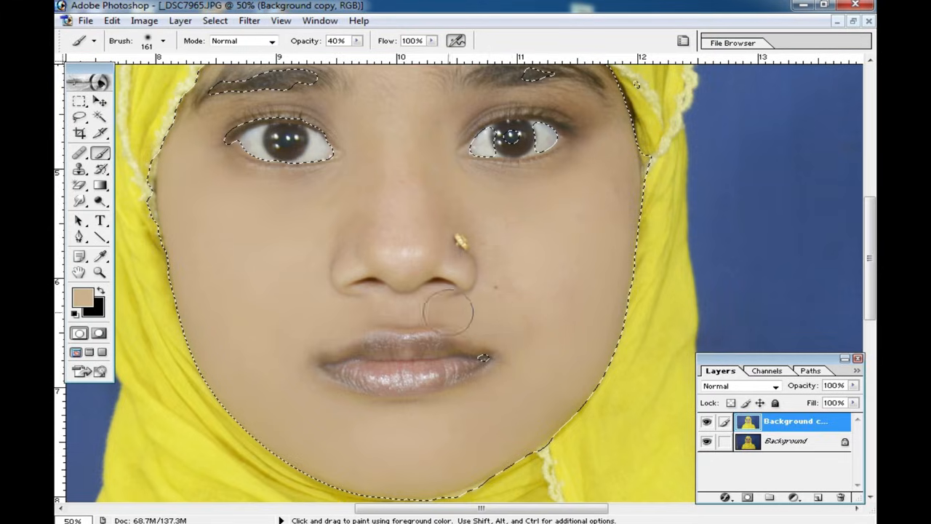
Step: Reduce the brush size to 93 and smooth the skin beside the mouth, around the eyes and on the nose bridge
right_click(541, 327)
drag(664, 354, 630, 355)
click(530, 316)
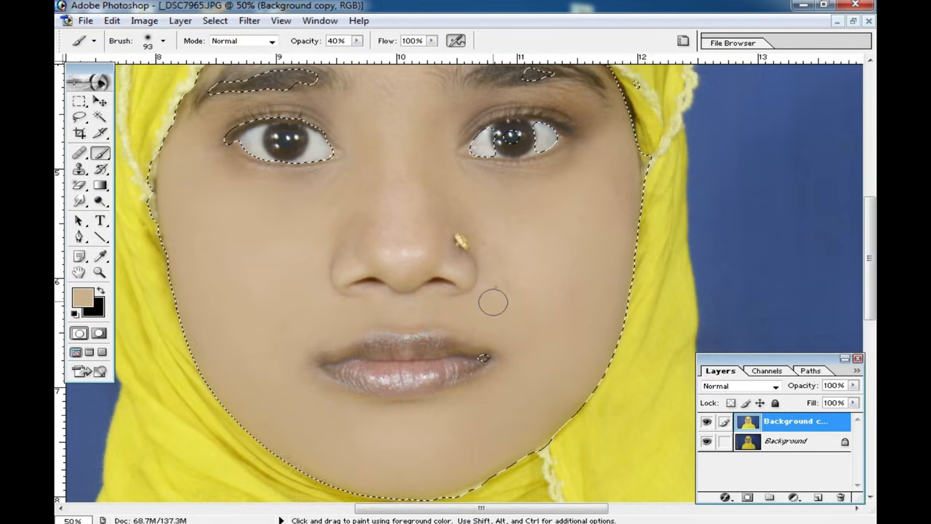
scroll(495, 300, up, 3)
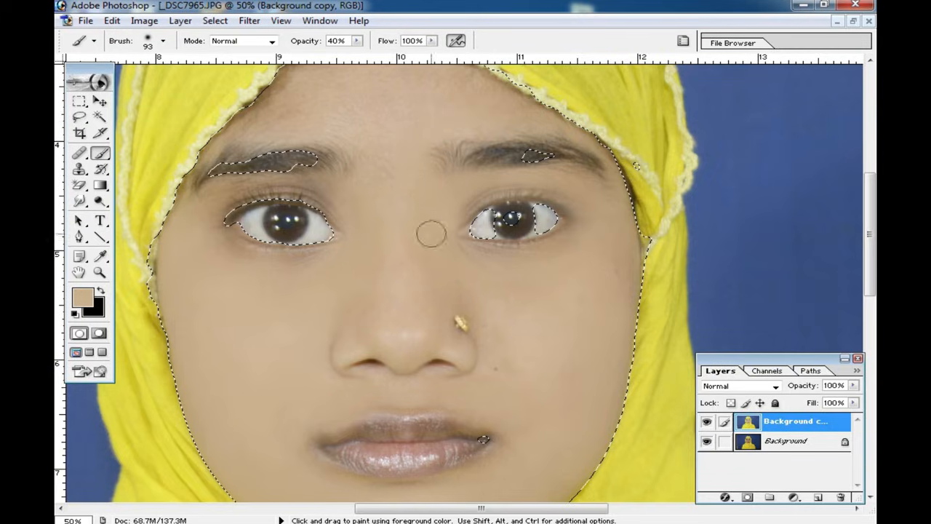
drag(461, 194, 437, 210)
Step: Paint the skin tone over the forehead and between the eyebrows to even out the skin
key(space)
mouse_move(345, 241)
mouse_down()
mouse_move(451, 291)
mouse_move(320, 290)
mouse_up()
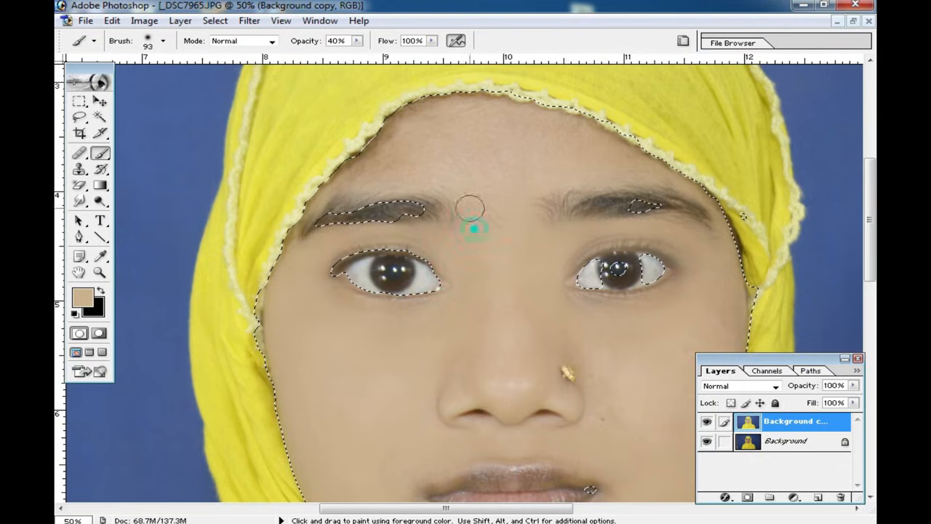
drag(346, 184, 383, 153)
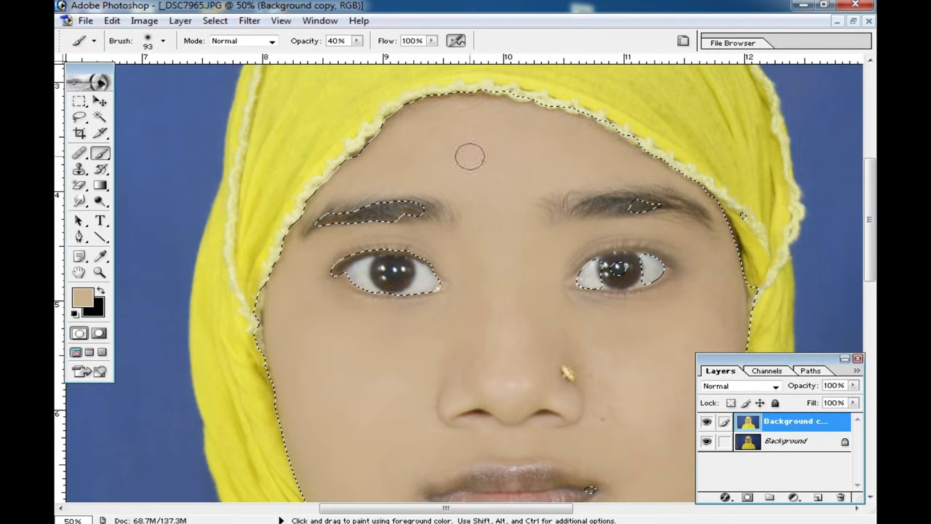
key(ctrl+minus)
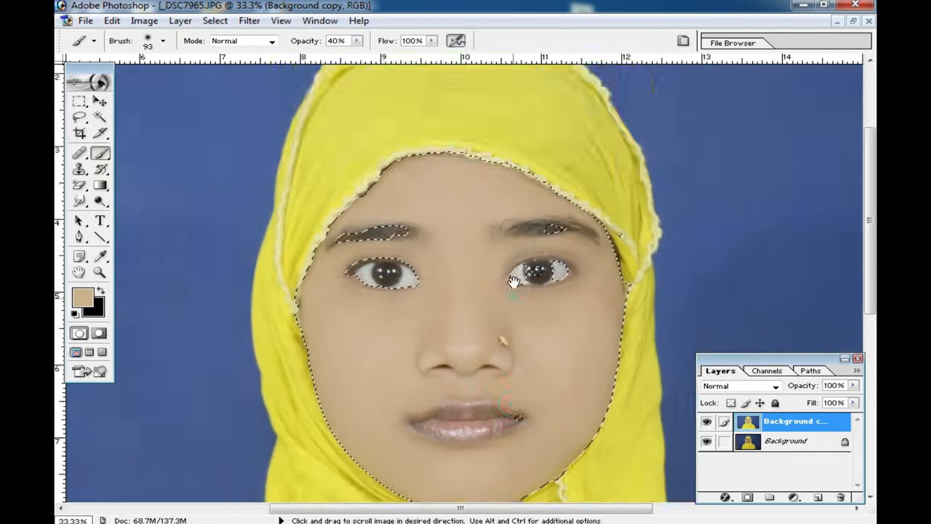
Step: Enlarge the brush to 141 and smooth the chin and jaw area below the mouth
right_click(561, 243)
click(562, 233)
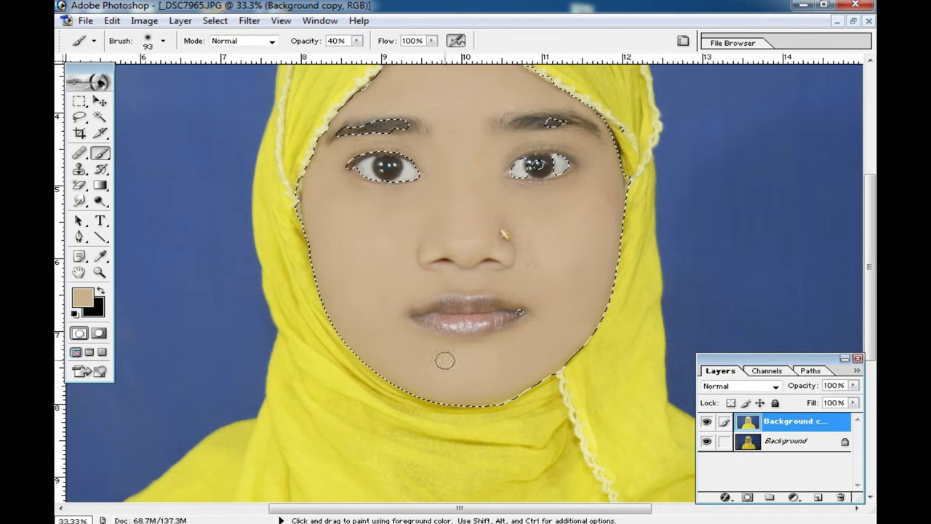
ctrl+click(411, 353)
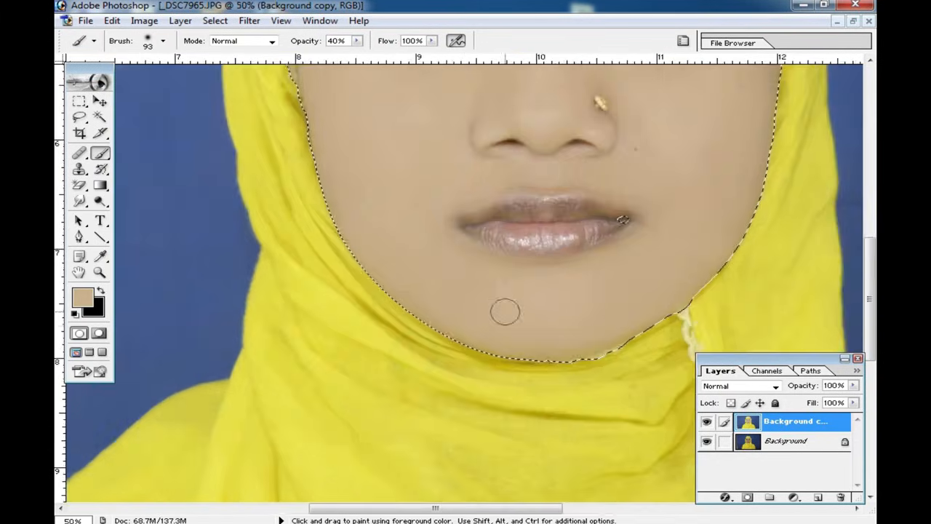
right_click(531, 309)
click(643, 337)
click(442, 285)
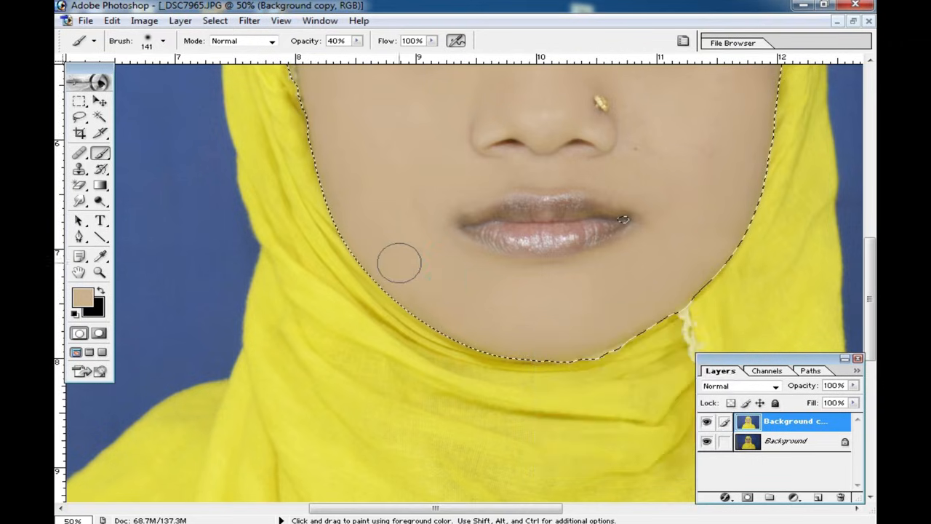
Step: Paint the skin tone over the nose bridge and the temple beside the eye on the nose-stud side
key(space)
drag(686, 213, 625, 360)
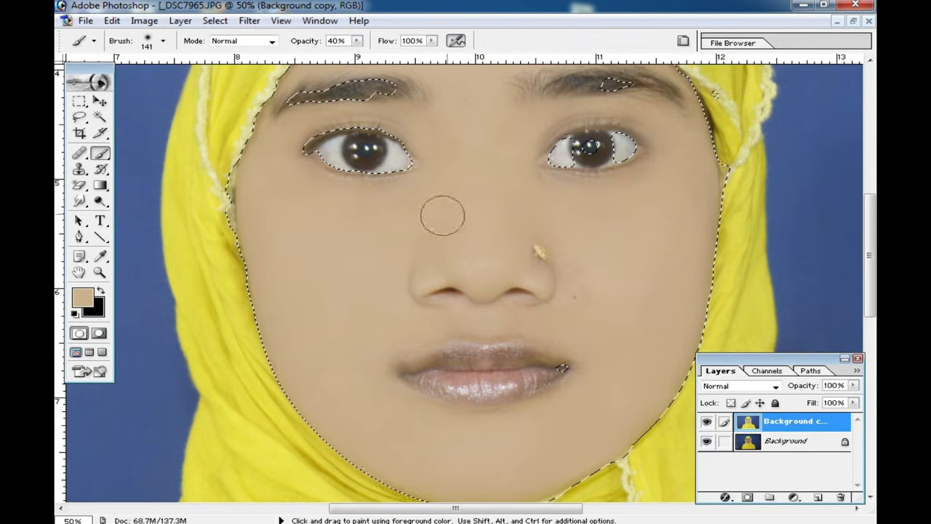
scroll(459, 206, up, 2)
click(461, 201)
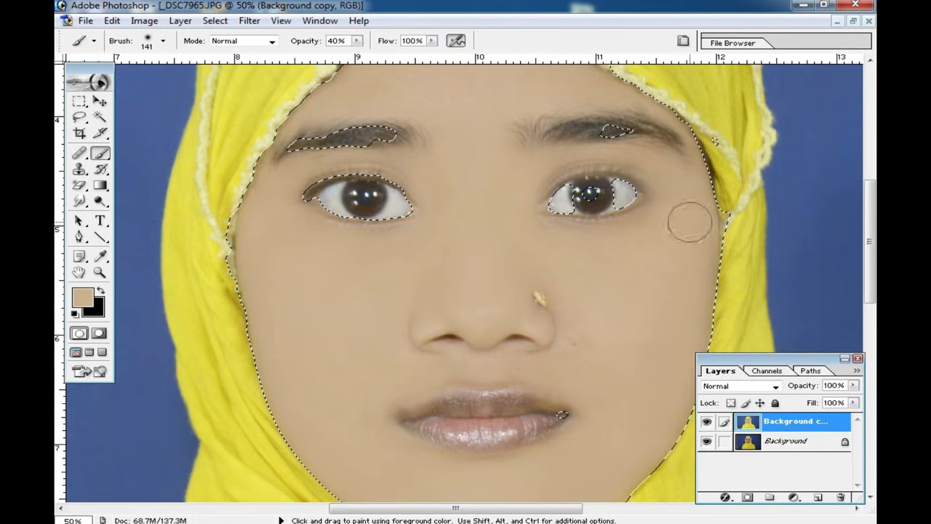
drag(679, 181, 680, 272)
click(706, 231)
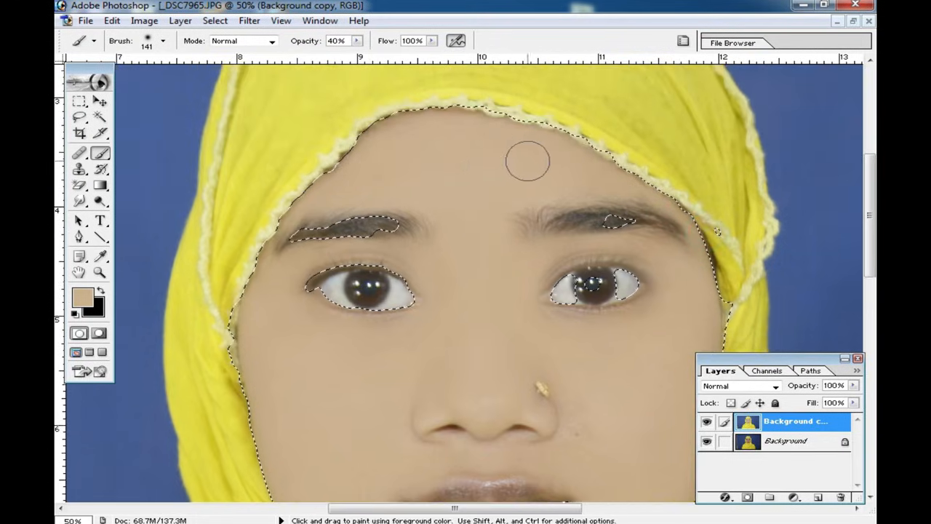
Step: Paint the skin tone over the temple edge, the forehead and the area beneath the eye on the nose-stud side
click(290, 206)
click(250, 243)
mouse_move(251, 232)
mouse_down()
mouse_move(298, 191)
mouse_move(403, 180)
mouse_move(506, 206)
mouse_move(491, 266)
mouse_move(439, 202)
mouse_move(526, 155)
mouse_up()
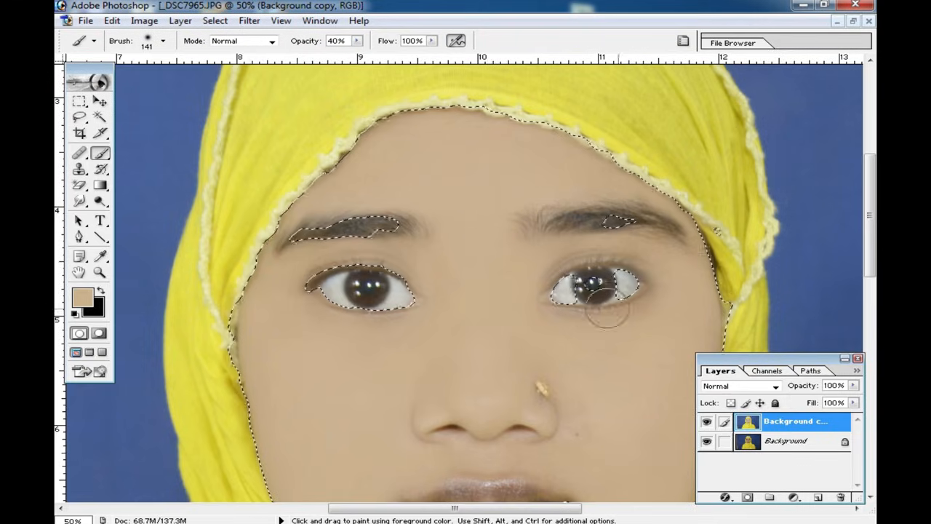
alt+click(656, 320)
drag(555, 335, 593, 301)
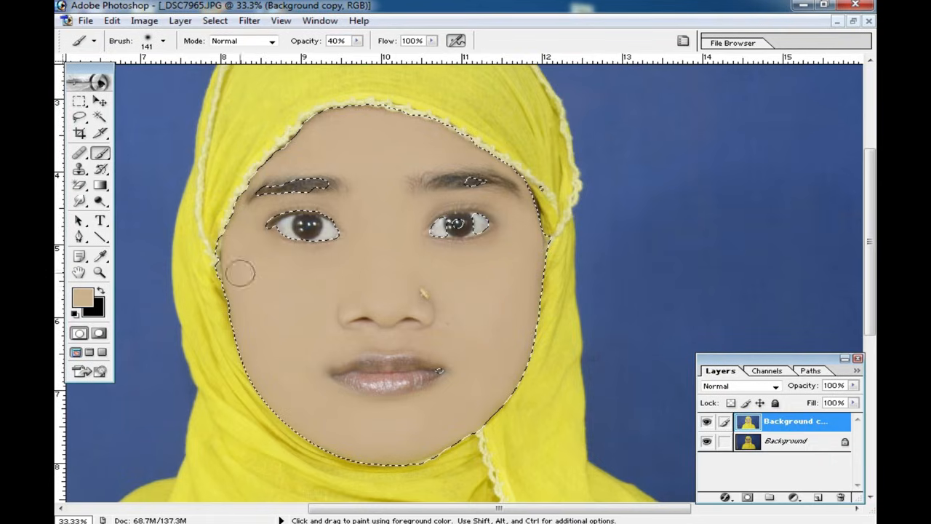
Step: Lower the retouched layer's opacity to 79% and its fill to 90%
drag(321, 372, 342, 289)
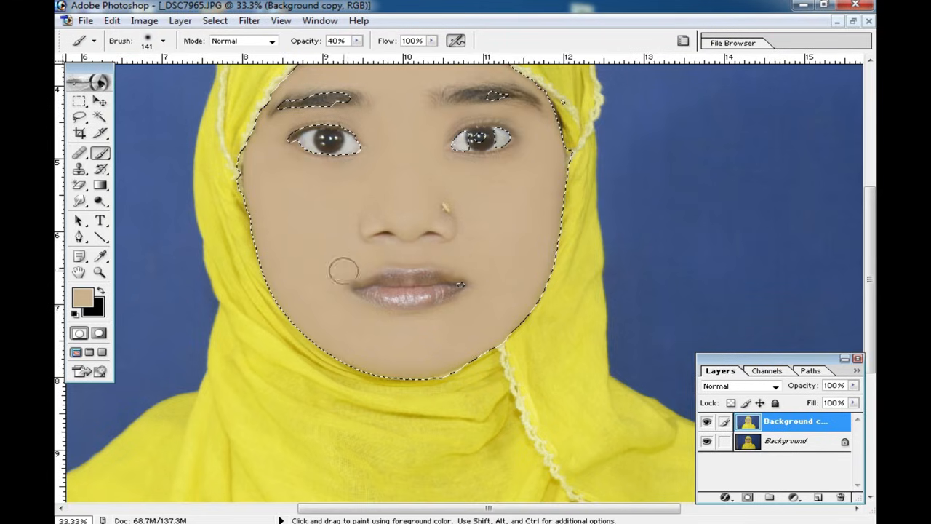
drag(423, 195, 514, 275)
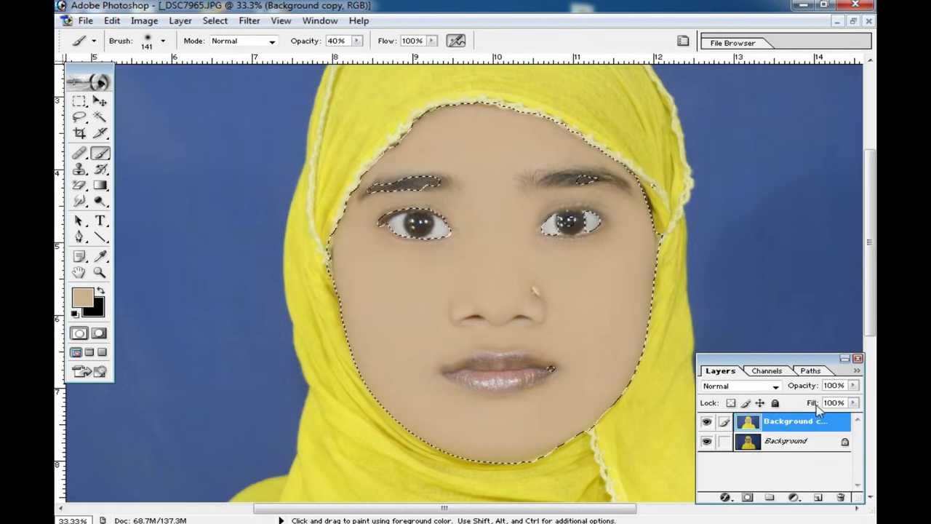
click(854, 385)
drag(857, 402, 844, 405)
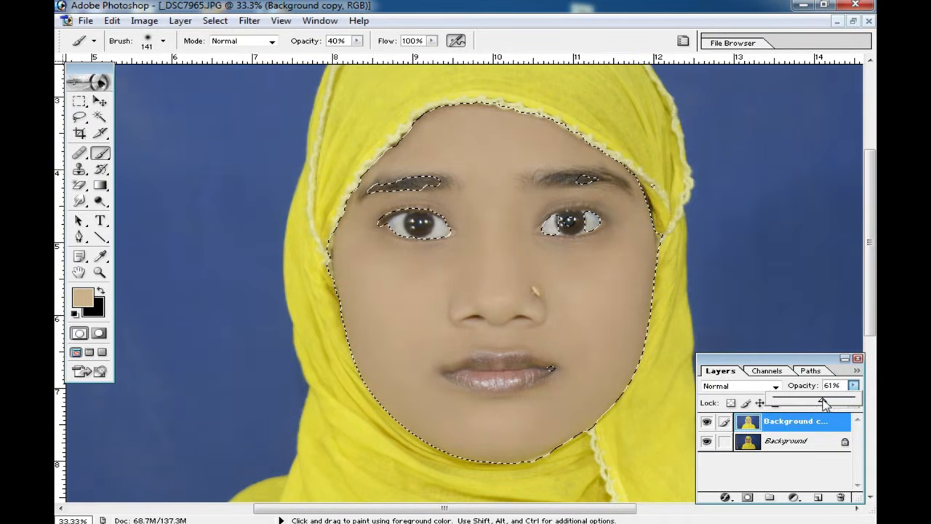
drag(831, 404, 847, 422)
click(853, 388)
click(854, 403)
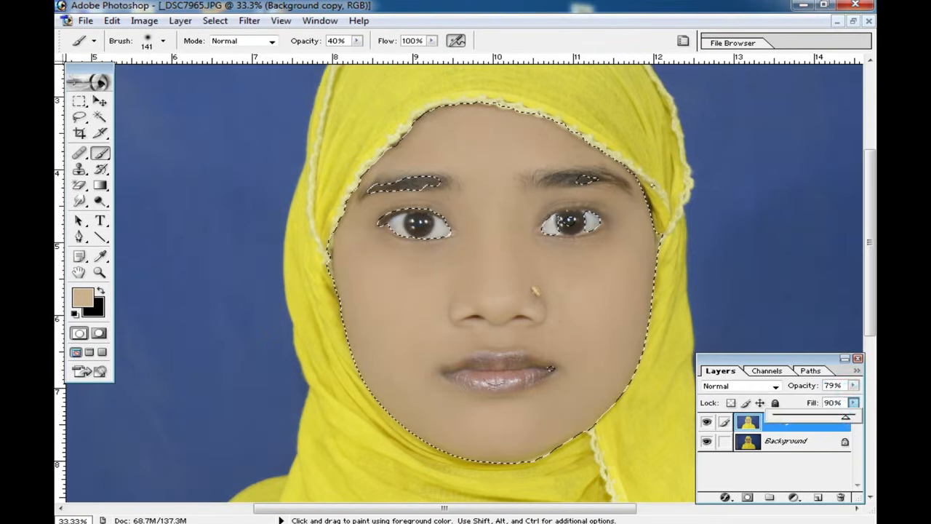
alt+click(536, 330)
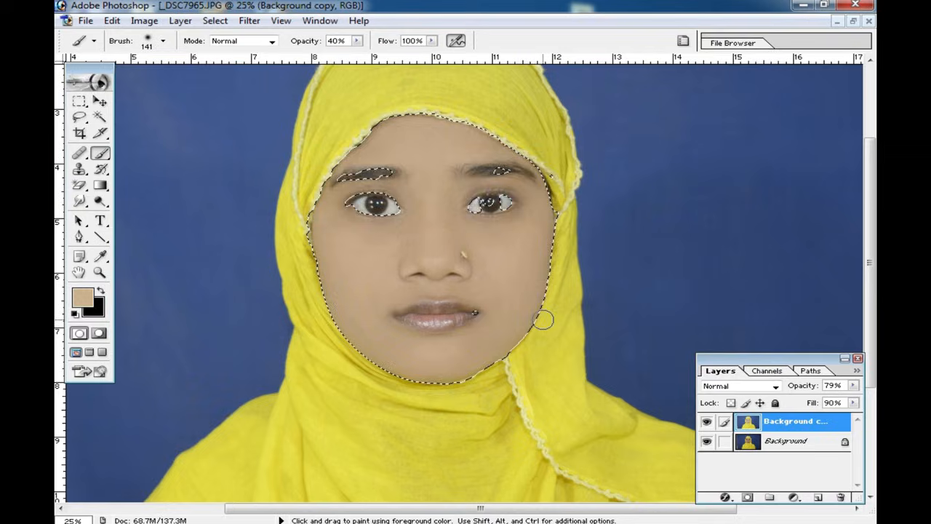
key(ctrl+shift+e)
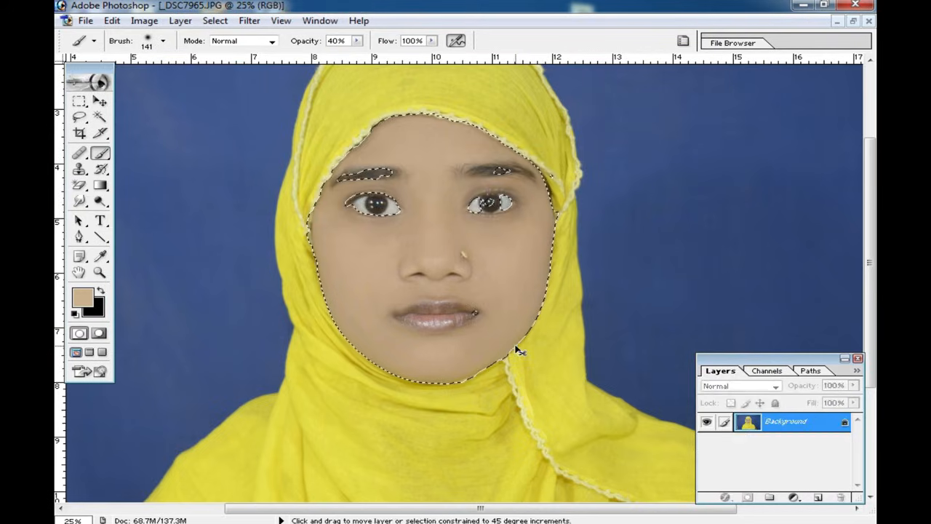
click(79, 101)
click(162, 99)
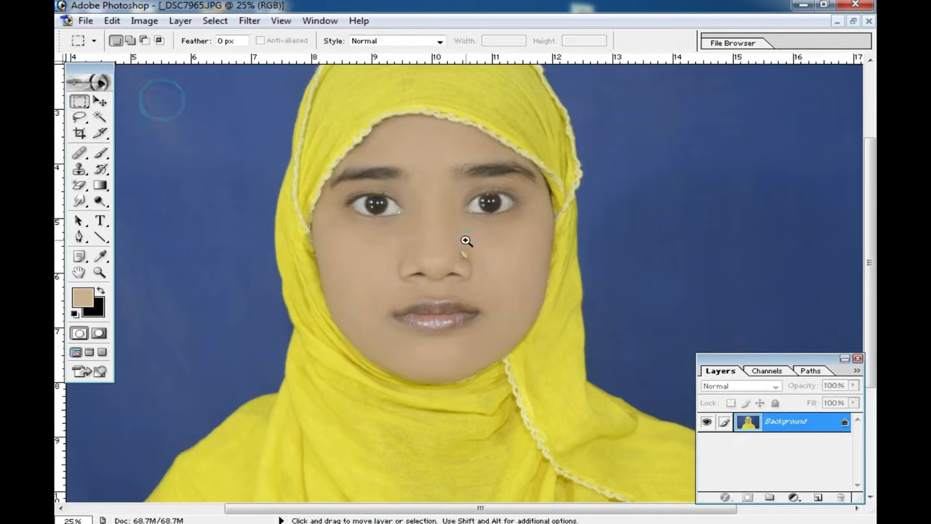
ctrl+click(467, 240)
drag(465, 378, 498, 345)
key(ctrl+alt+z)
key(ctrl+alt+z)
Step: Set the retouched layer's opacity to 65% and merge it into the background
click(853, 387)
drag(838, 399, 827, 403)
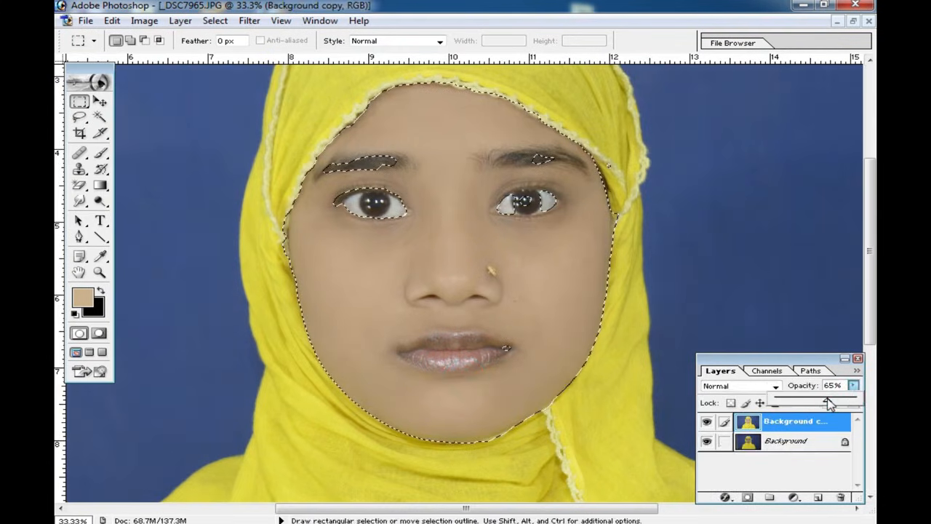
key(ctrl+e)
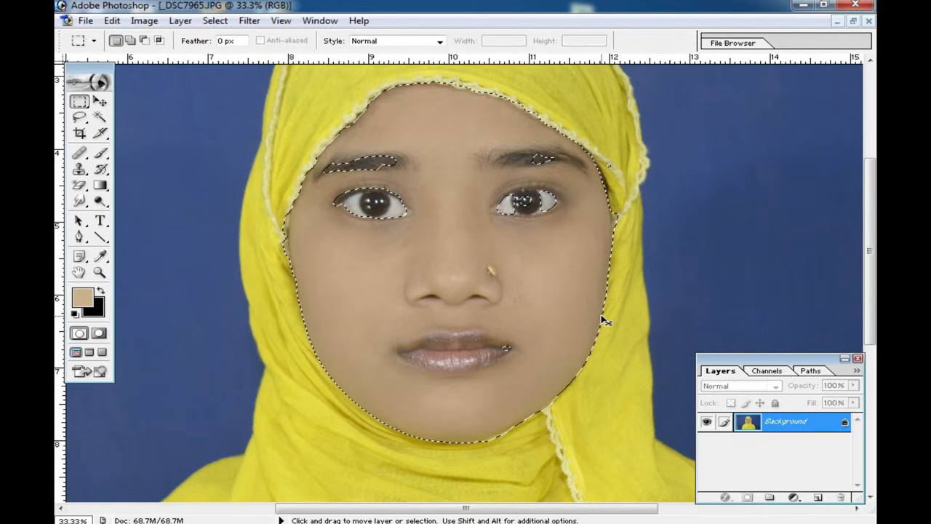
Step: Brighten the selected face slightly with a raised midtone point in Curves and clear the selection
key(ctrl+m)
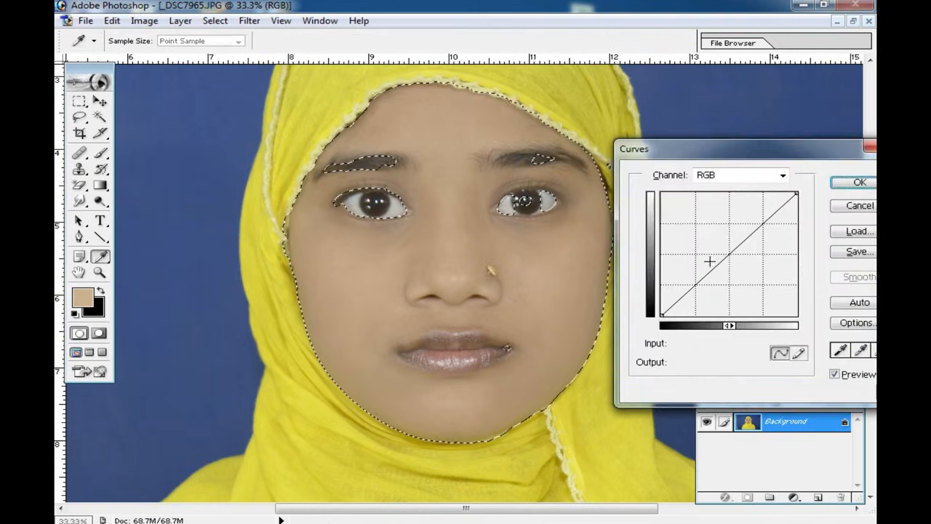
drag(729, 249, 724, 247)
click(858, 182)
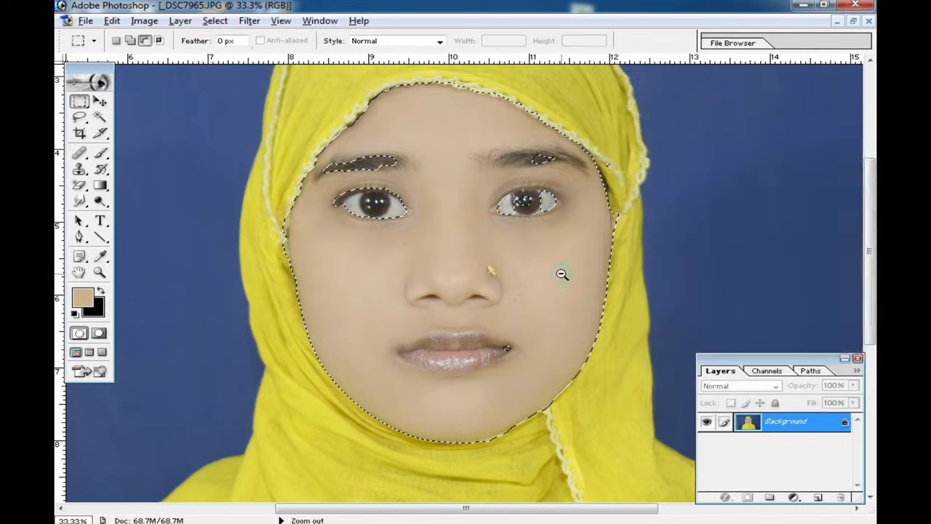
alt+click(560, 273)
alt+click(507, 322)
click(575, 300)
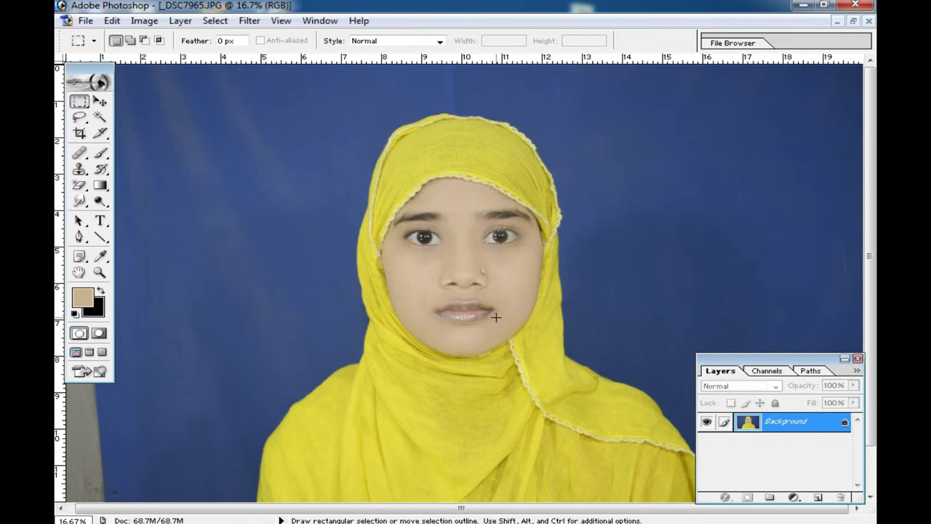
Step: Start a Selective Color adjustment on the whole photo and set the Black amount of the Reds to +1%
ctrl+click(484, 262)
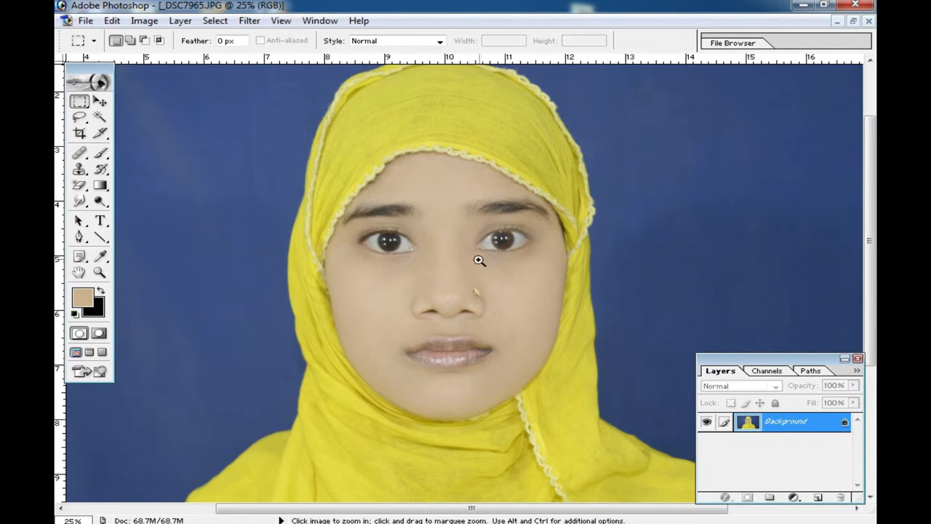
click(144, 22)
mouse_move(190, 59)
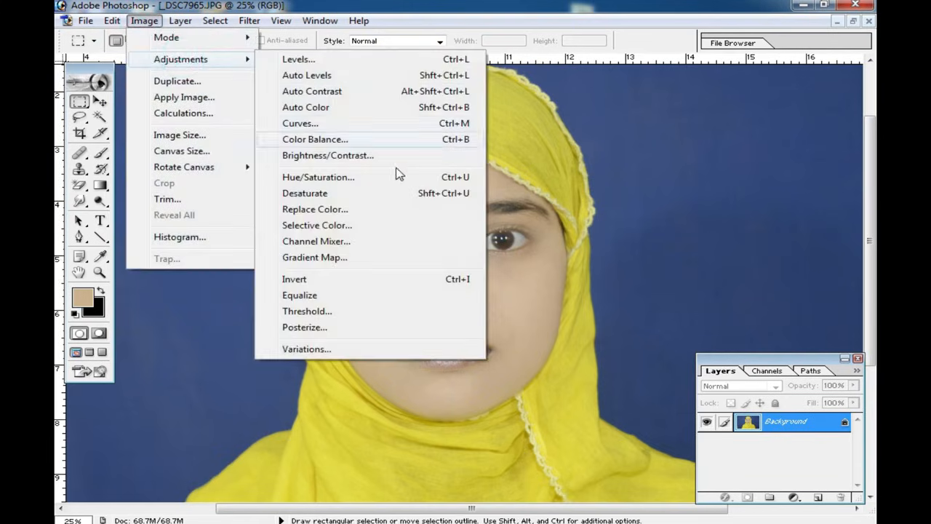
click(353, 226)
drag(693, 150, 786, 135)
drag(694, 300, 717, 296)
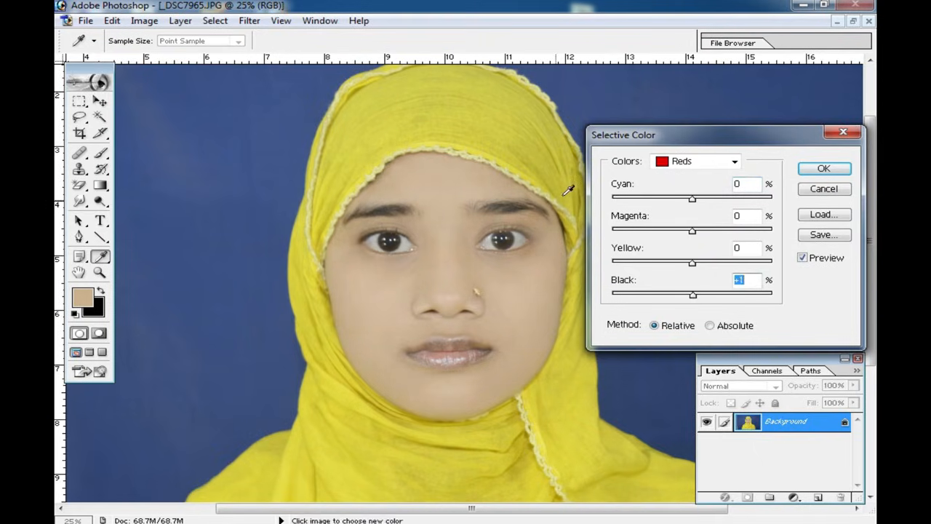
Step: Deepen the Blacks in Selective Color by raising their Black amount to slightly under +60%, and apply the adjustment
click(734, 161)
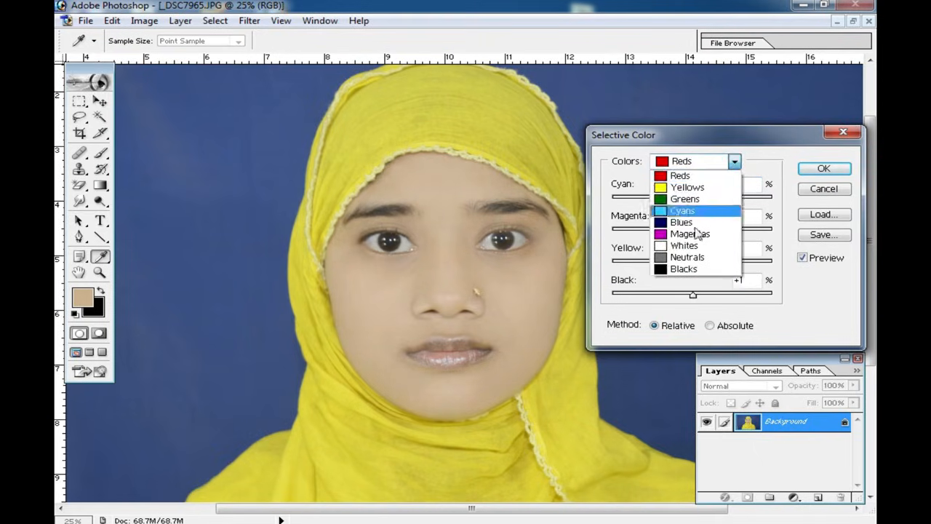
click(684, 269)
drag(692, 294, 740, 305)
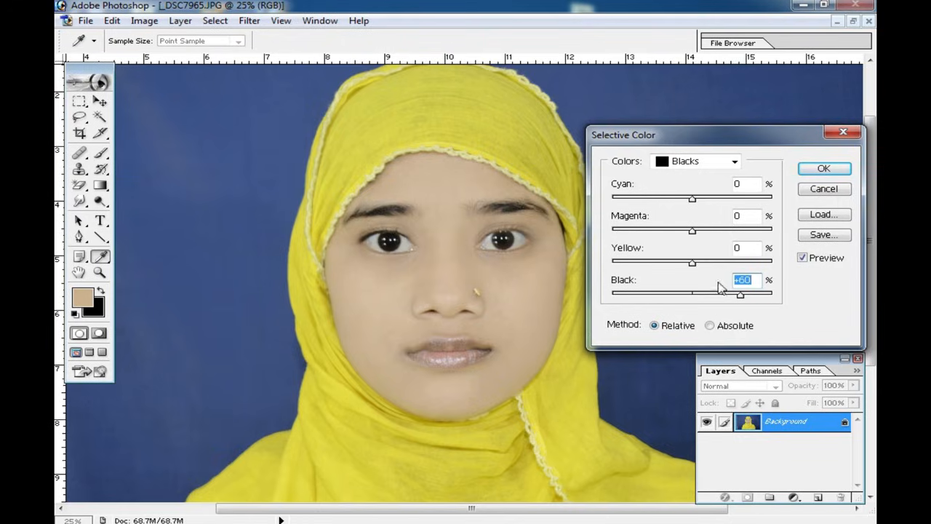
drag(740, 298, 735, 295)
click(823, 173)
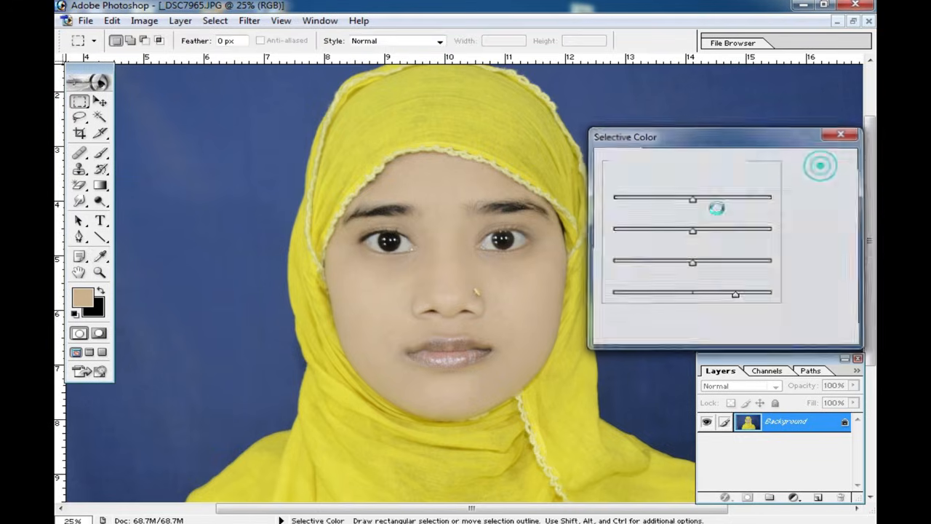
Step: Set the brush to 33 px and paint skin tone over the shiny highlights on the nose tip
ctrl+click(442, 324)
ctrl+click(465, 259)
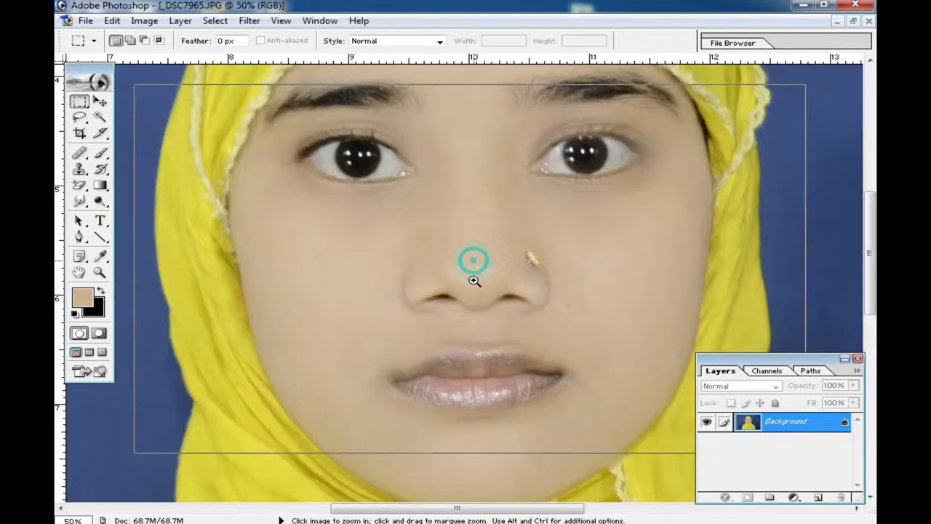
ctrl+click(477, 298)
ctrl+click(458, 305)
drag(441, 240, 539, 275)
click(470, 220)
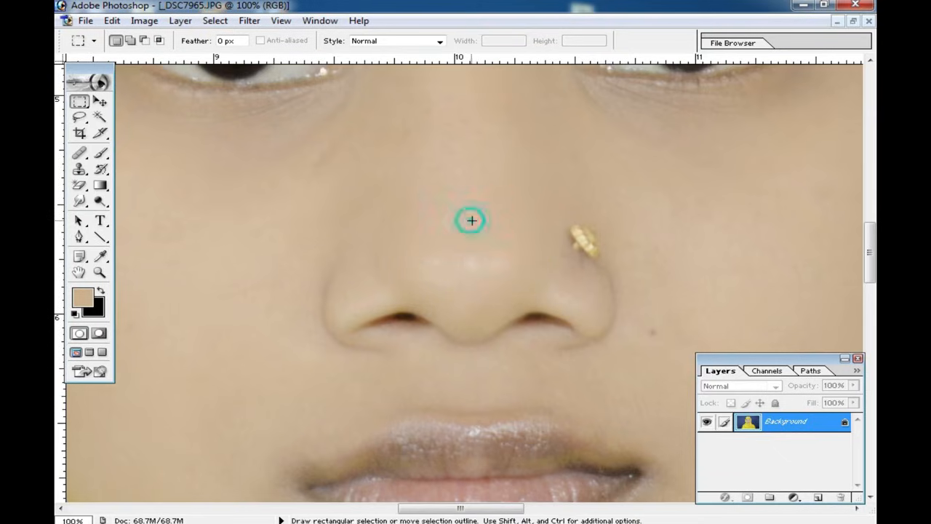
click(100, 153)
right_click(541, 231)
click(580, 254)
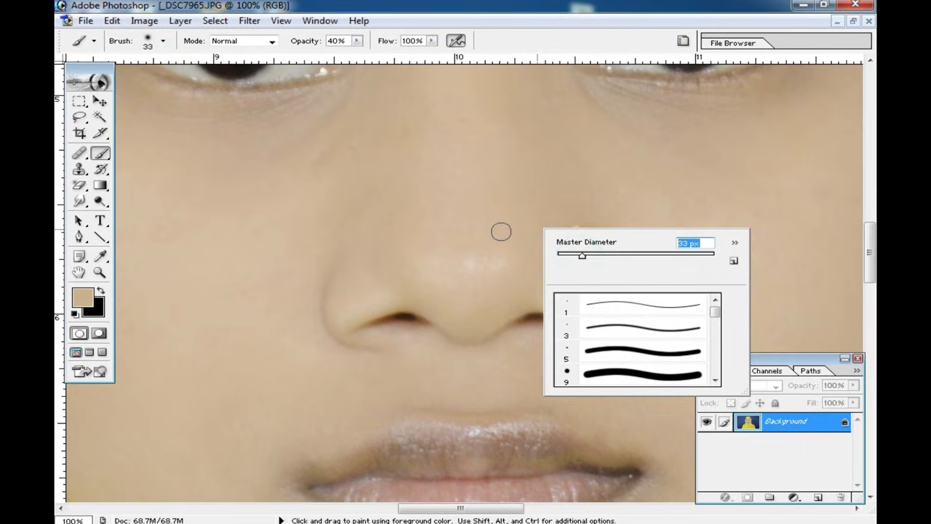
click(500, 220)
click(503, 245)
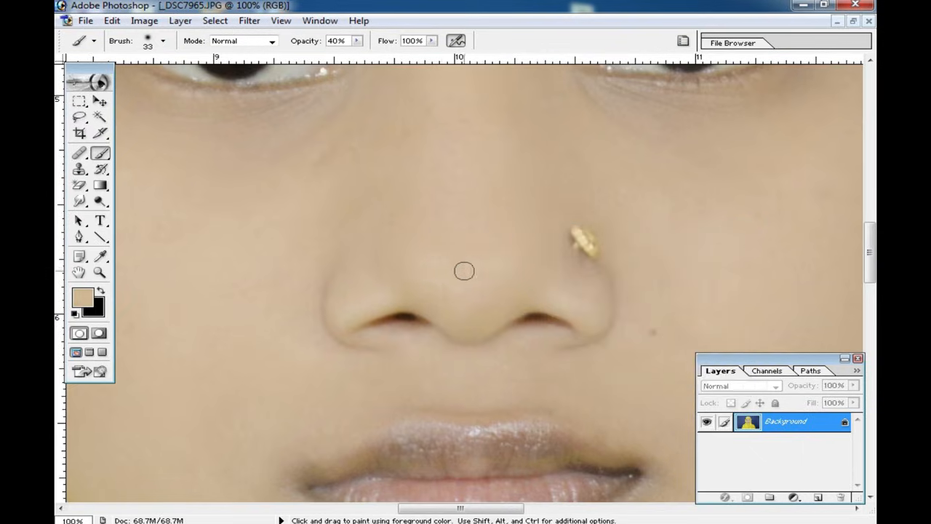
click(464, 268)
Step: Enlarge the brush to 70 px and sample the skin tone from the cheek below the eye opposite the nose stud
key(space)
drag(375, 195, 470, 324)
right_click(472, 295)
click(547, 321)
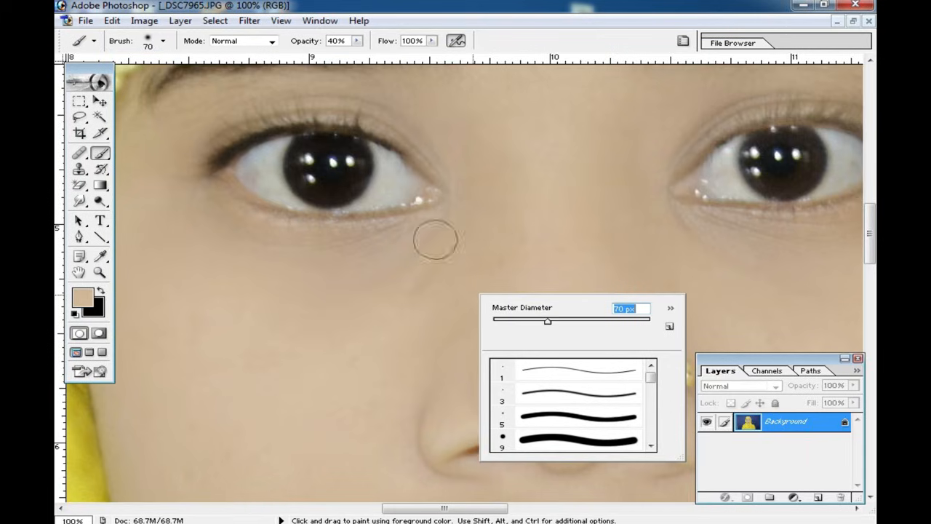
alt+click(365, 362)
click(384, 320)
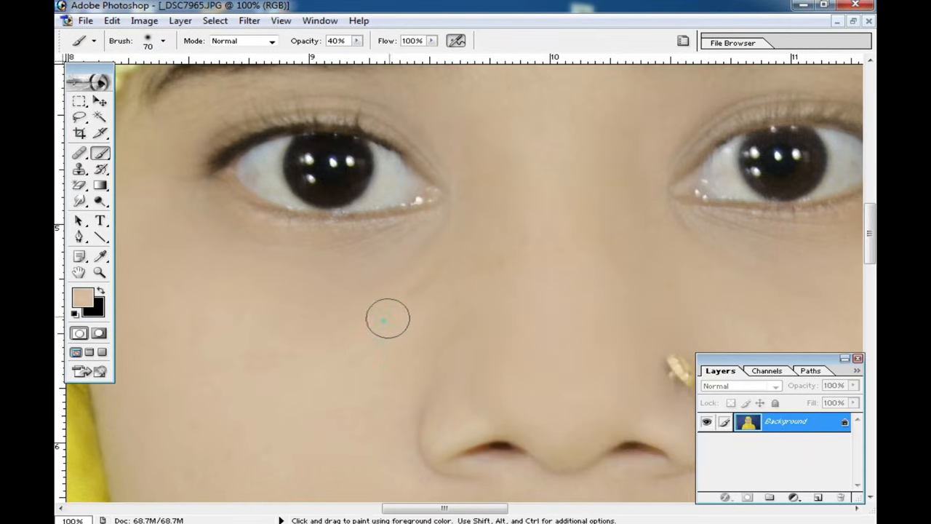
alt+click(367, 337)
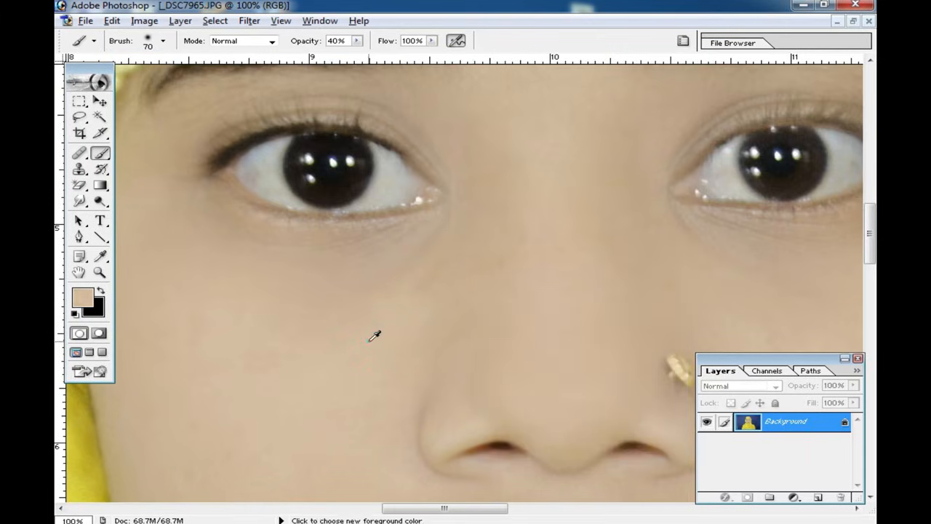
alt+click(370, 340)
Step: Undo the trial stroke under the eye and lower the brush opacity to 21%
mouse_move(407, 308)
mouse_down()
mouse_move(426, 281)
mouse_move(422, 268)
mouse_move(320, 260)
mouse_move(341, 264)
mouse_move(191, 217)
mouse_move(448, 249)
mouse_up()
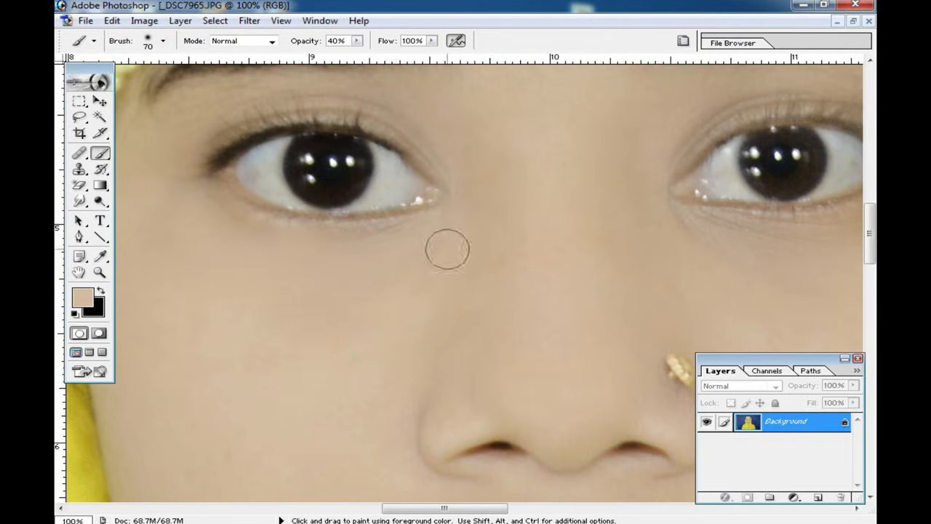
key(ctrl+z)
click(357, 40)
drag(345, 59, 342, 59)
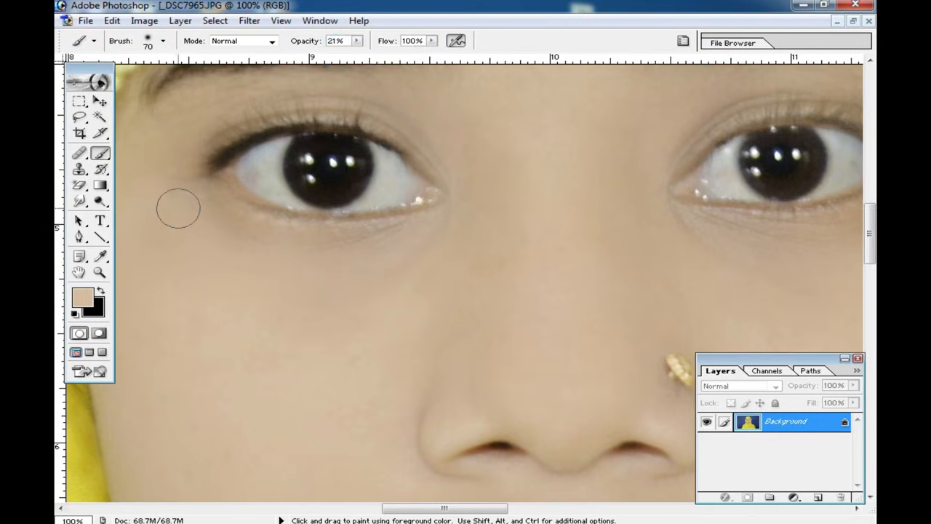
Step: Duplicate the background onto a new layer and paint skin tone softly over the outer cheek and the nose bridge
key(ctrl+minus)
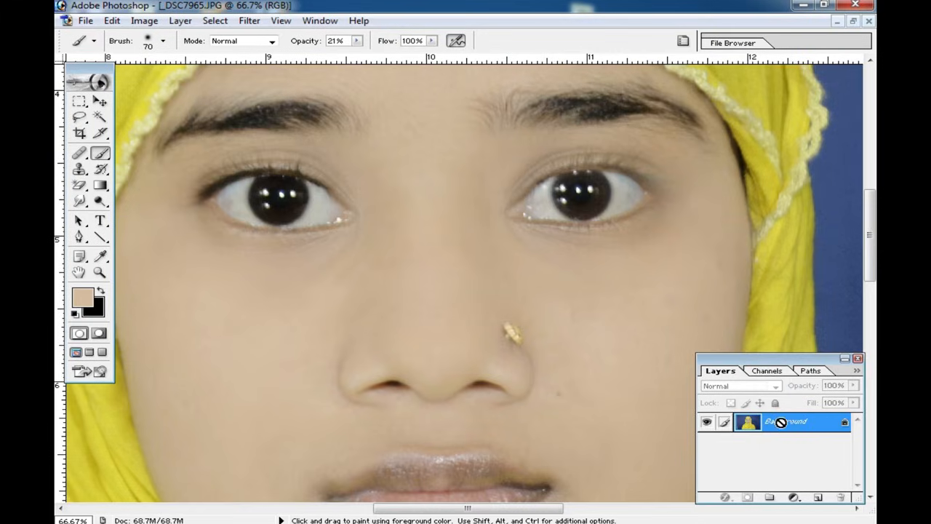
key(ctrl+j)
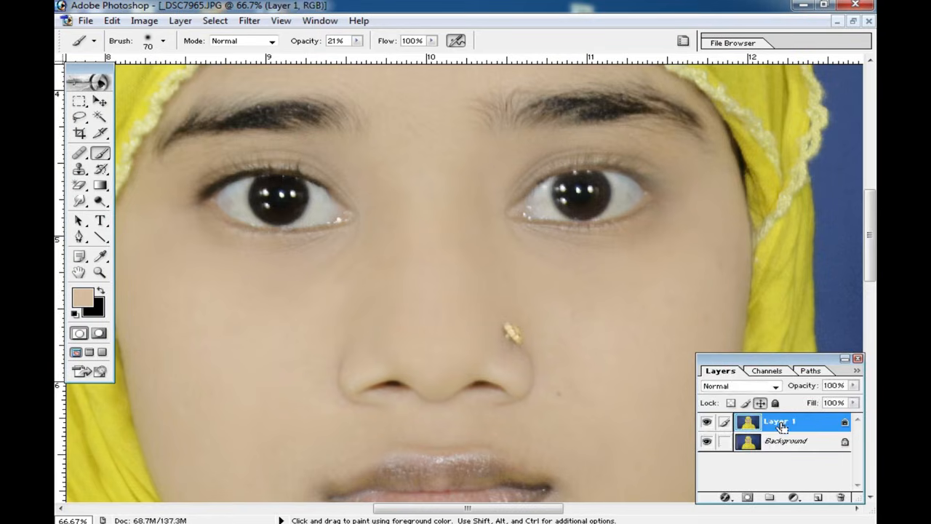
drag(698, 241, 668, 242)
drag(403, 221, 426, 254)
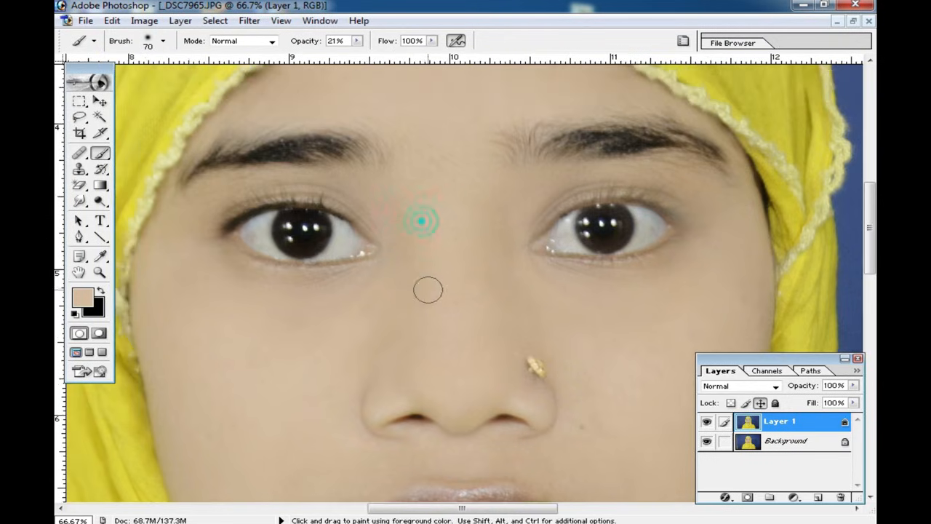
ctrl+alt+click(490, 240)
drag(507, 262, 490, 239)
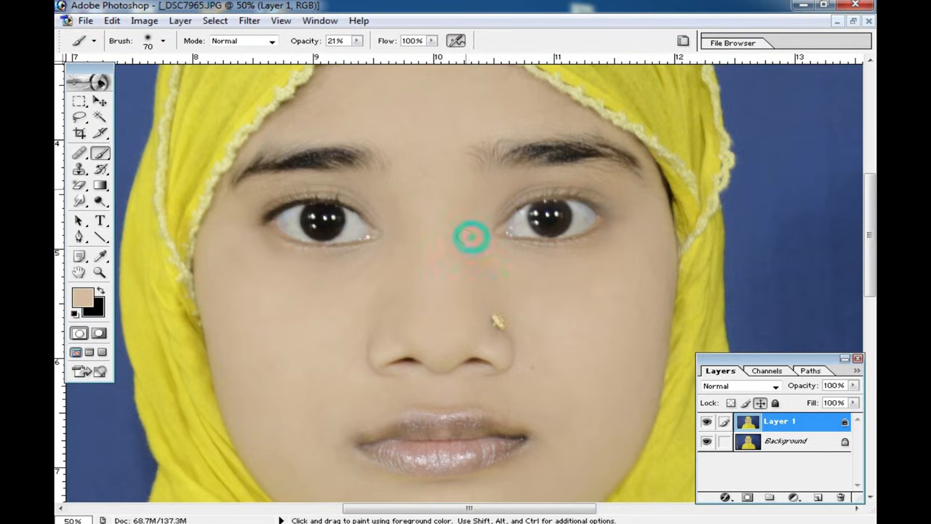
Step: Resample the skin tone and paint softly with the 70 px brush around the mouth corners and the cheek beside the nose stud
mouse_move(536, 376)
mouse_down()
mouse_move(507, 310)
mouse_move(512, 287)
mouse_up()
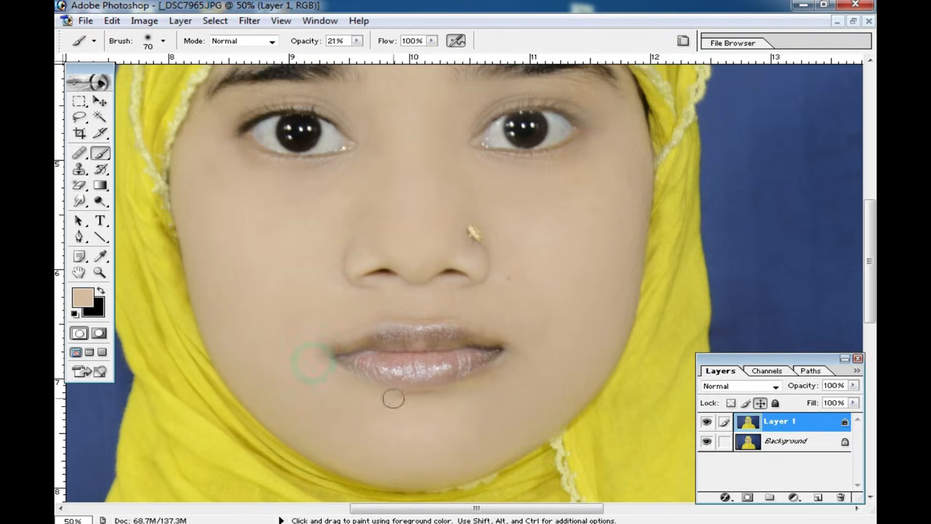
drag(532, 353, 523, 339)
right_click(543, 368)
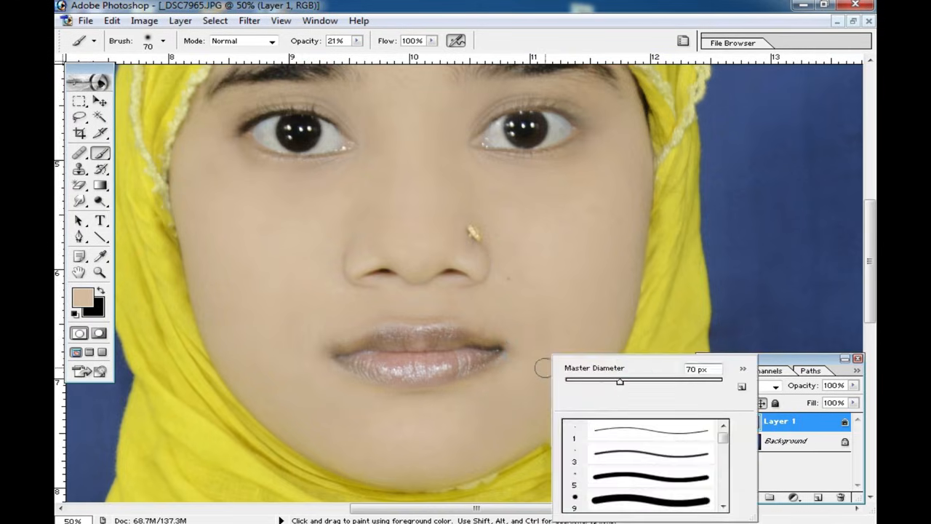
click(550, 316)
alt+click(554, 332)
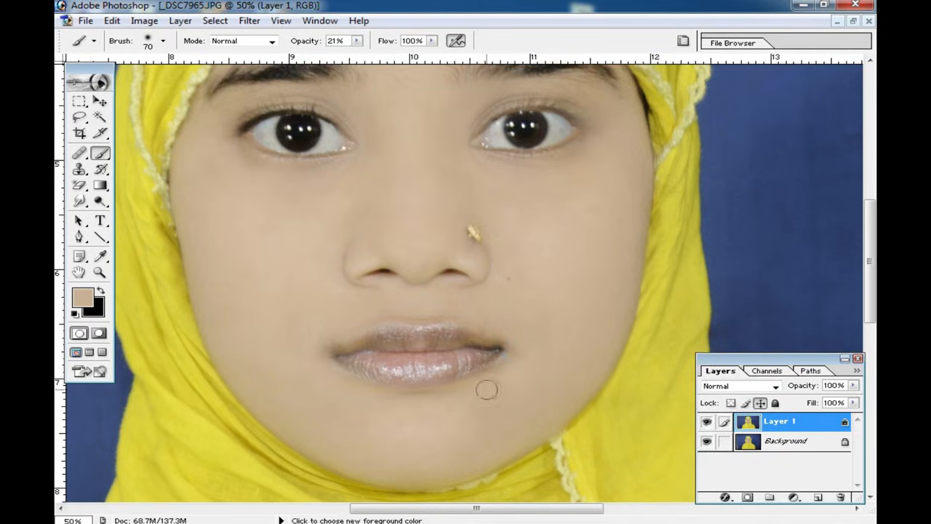
drag(334, 317, 332, 330)
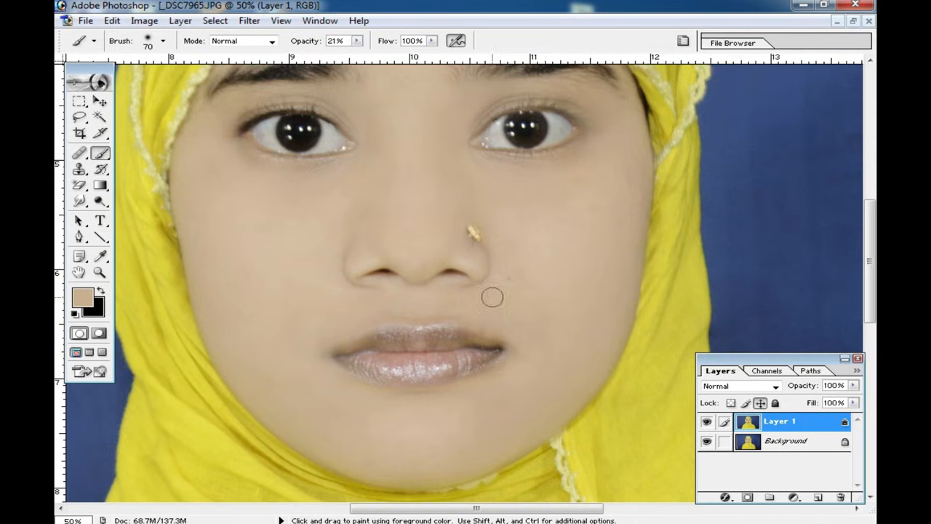
alt+click(559, 317)
alt+click(544, 320)
alt+click(540, 320)
Step: Check the retouched face close up and in the full image, and merge Layer 1 into the Background
drag(461, 272, 515, 324)
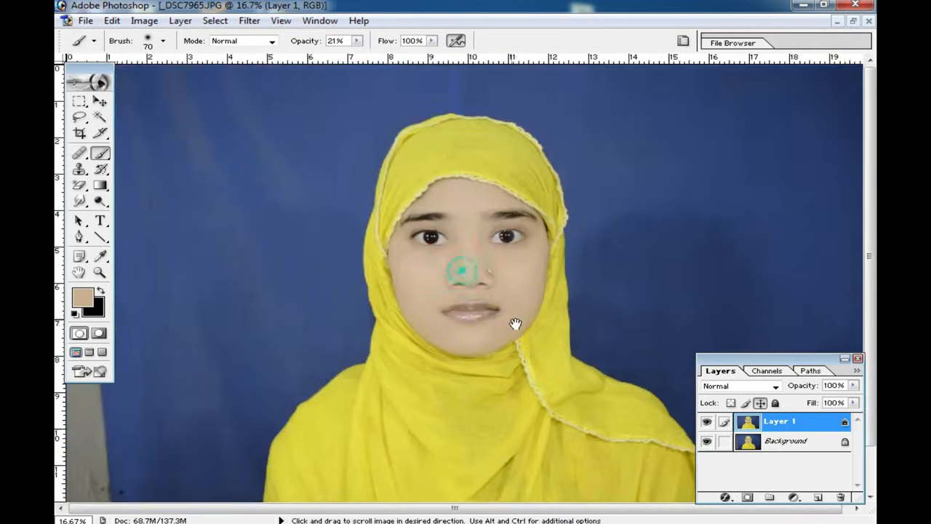
ctrl+click(482, 286)
ctrl+click(476, 229)
ctrl+click(438, 253)
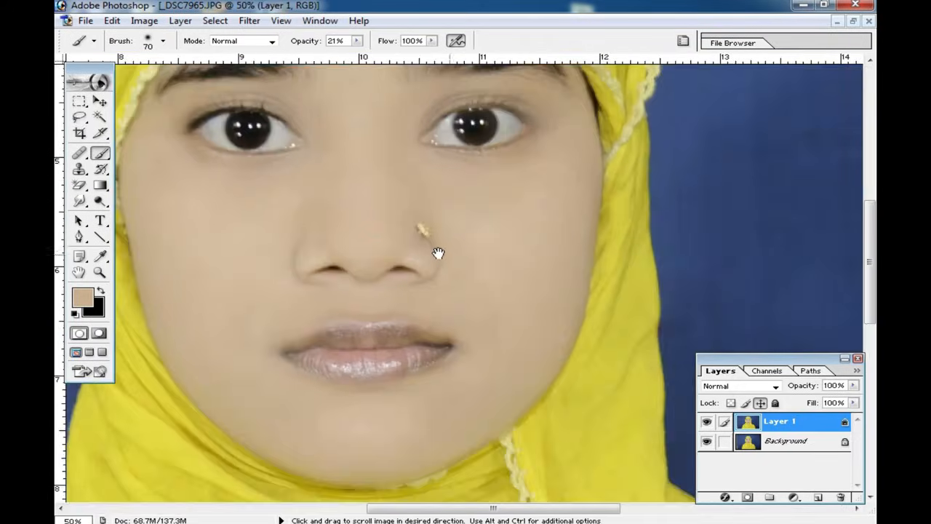
drag(416, 243, 561, 294)
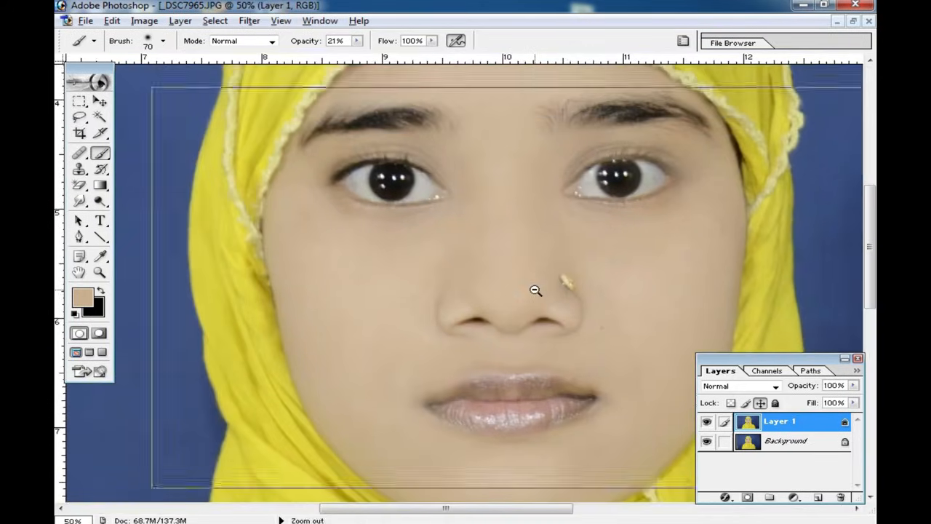
key(ctrl+minus)
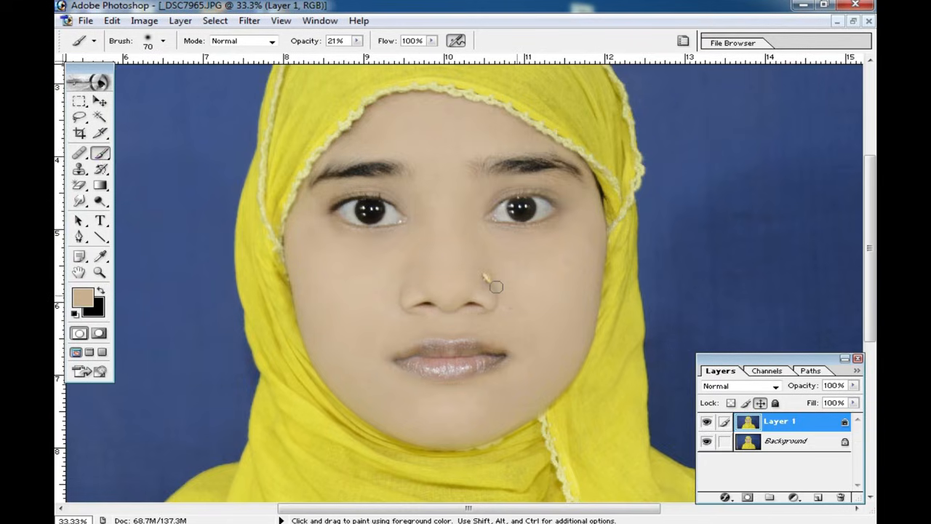
key(ctrl+minus)
key(ctrl+minus)
key(ctrl+minus)
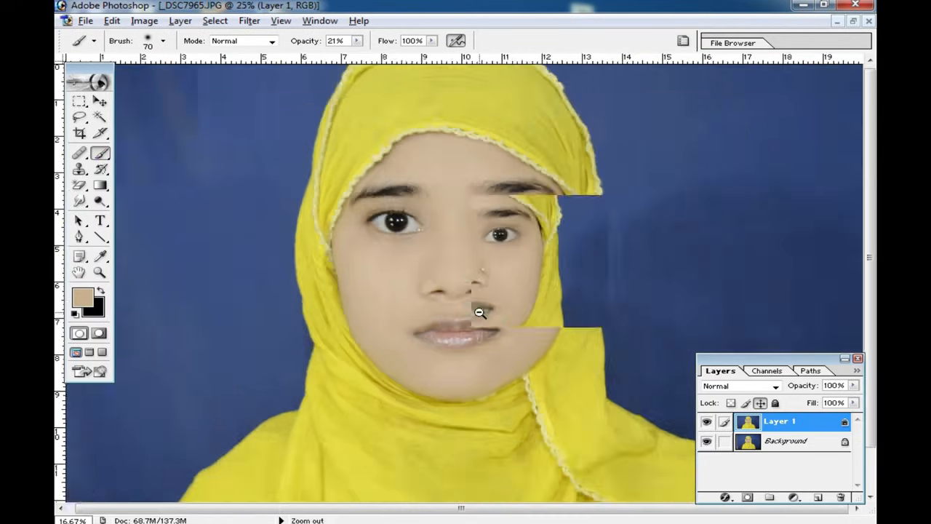
key(ctrl+0)
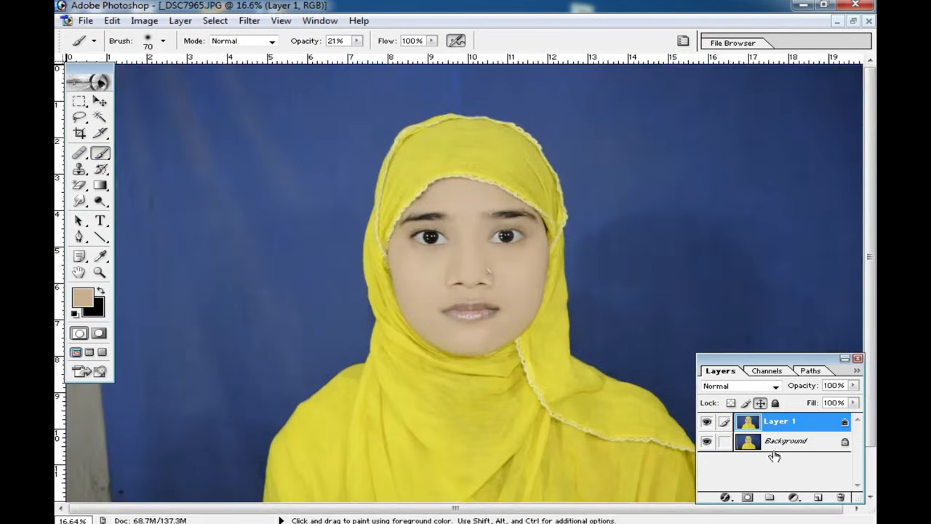
key(shift+ctrl+e)
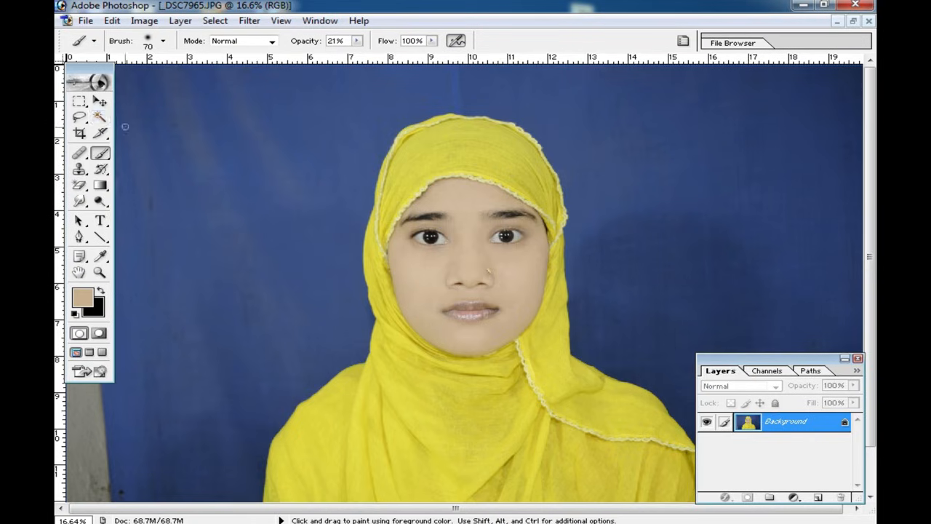
Step: Select the whole blue backdrop around the woman with the Magic Wand at tolerance 44, adding the missed dark patches
click(101, 119)
click(321, 256)
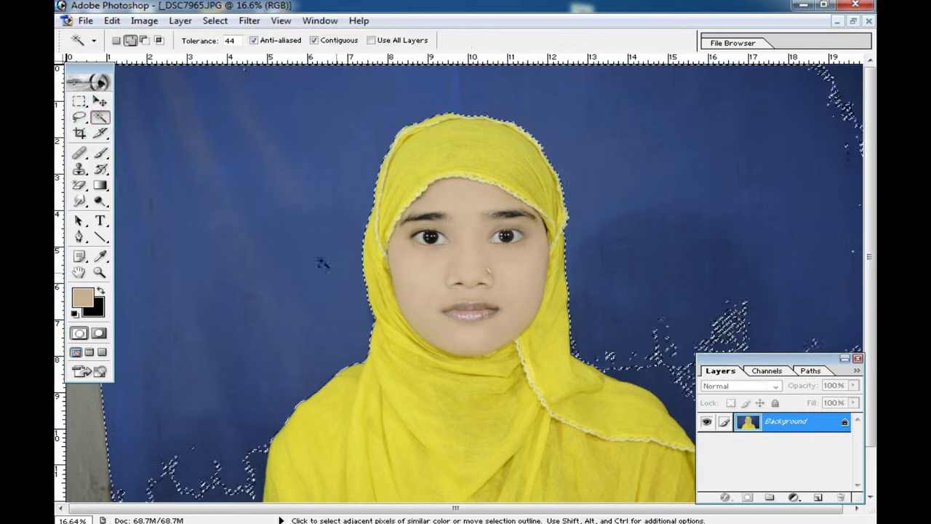
click(677, 341)
click(669, 363)
scroll(438, 366, down, 1)
click(281, 434)
click(289, 439)
click(690, 391)
click(691, 370)
click(641, 243)
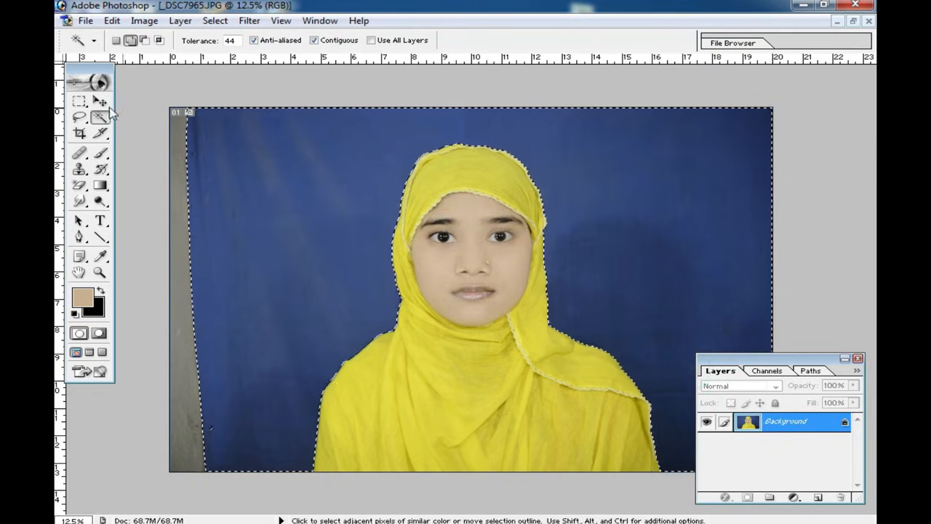
Step: Clear the selected backdrop to black, undo it, and set the background color to web color #6666FF
key(Delete)
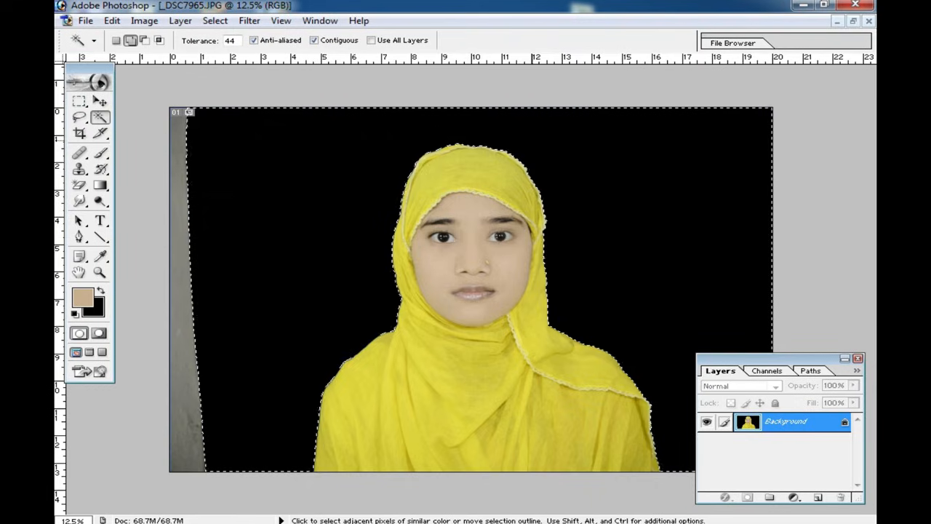
key(ctrl+alt+z)
click(100, 256)
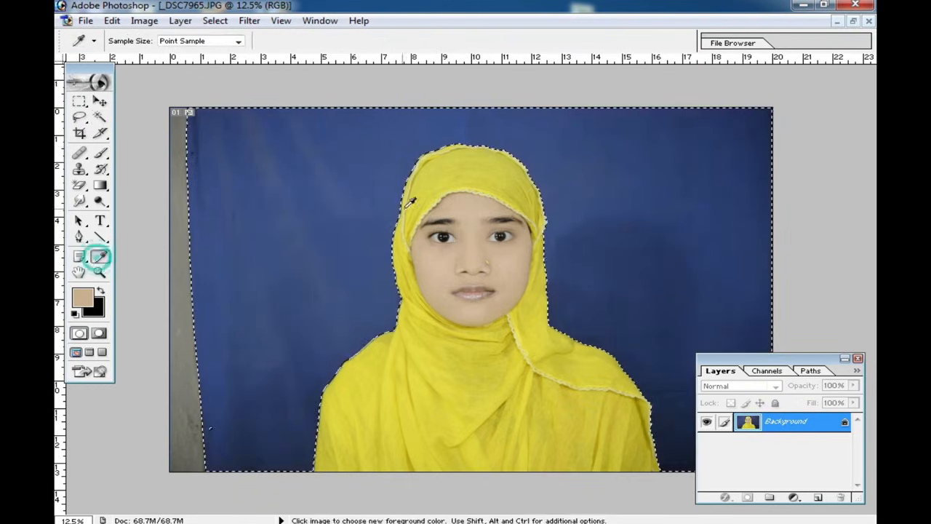
click(93, 308)
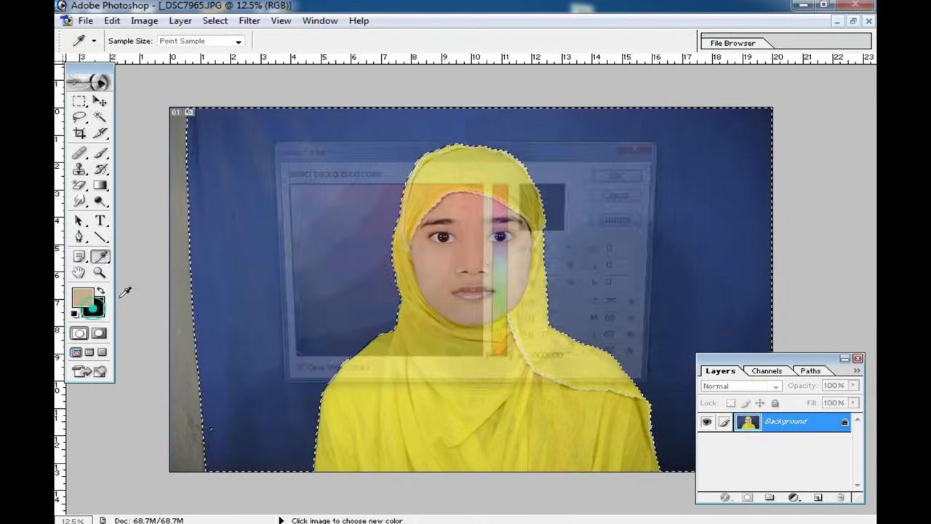
click(498, 239)
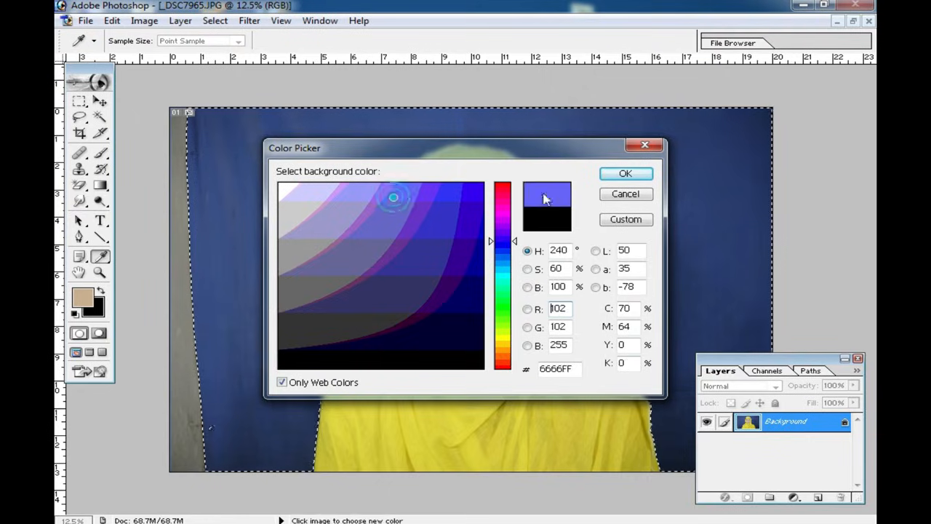
click(624, 174)
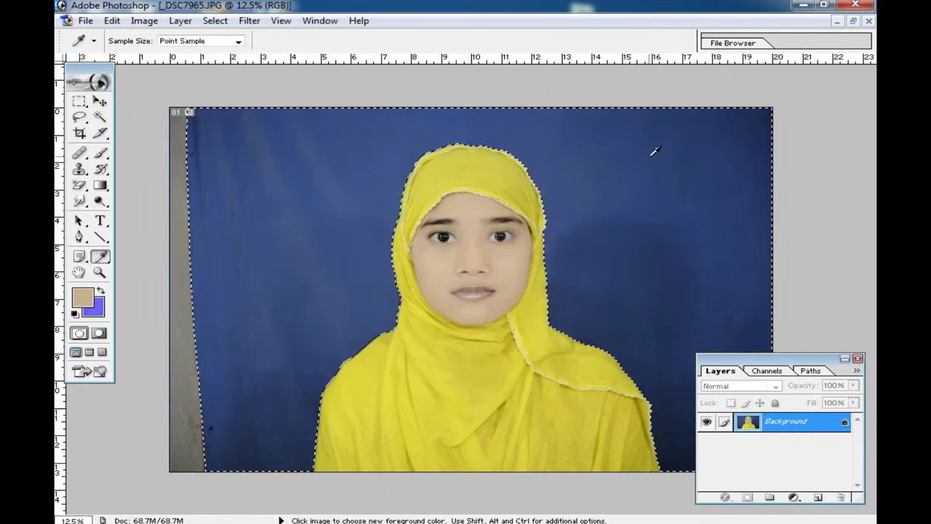
Step: Try filling the selected backdrop with the new background color, drop the selection, and undo the fill
key(Delete)
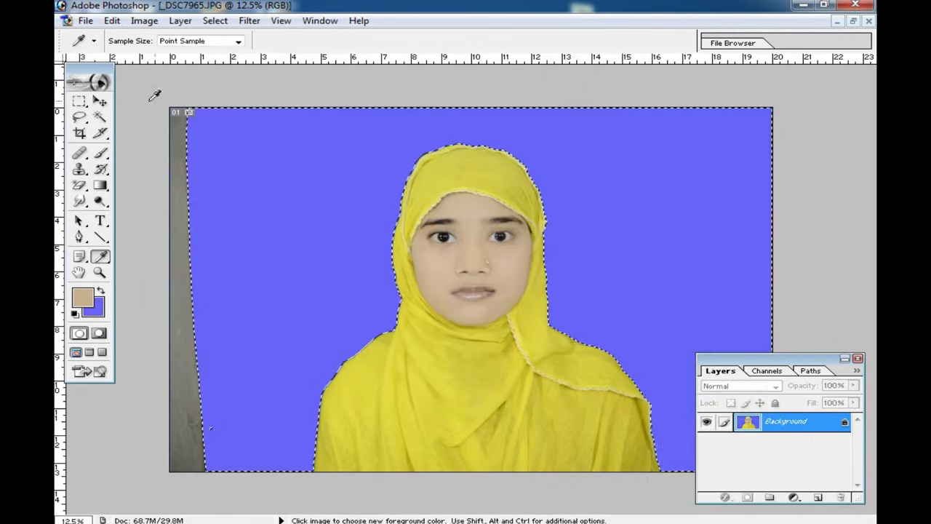
click(79, 101)
click(200, 83)
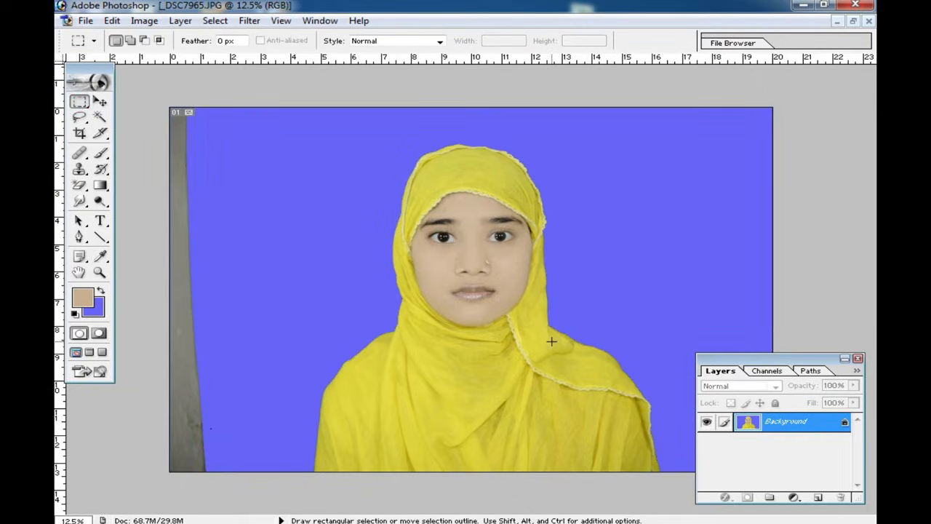
key(ctrl+alt+z)
key(ctrl+alt+z)
click(483, 224)
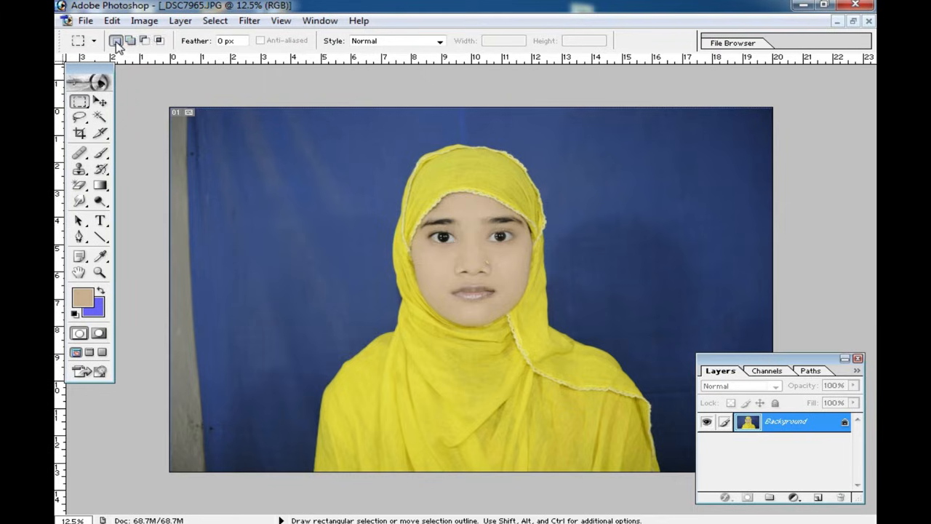
Step: Select the blue backdrop again with the Magic Wand in Add to Selection mode, and deselect it
click(100, 116)
click(310, 148)
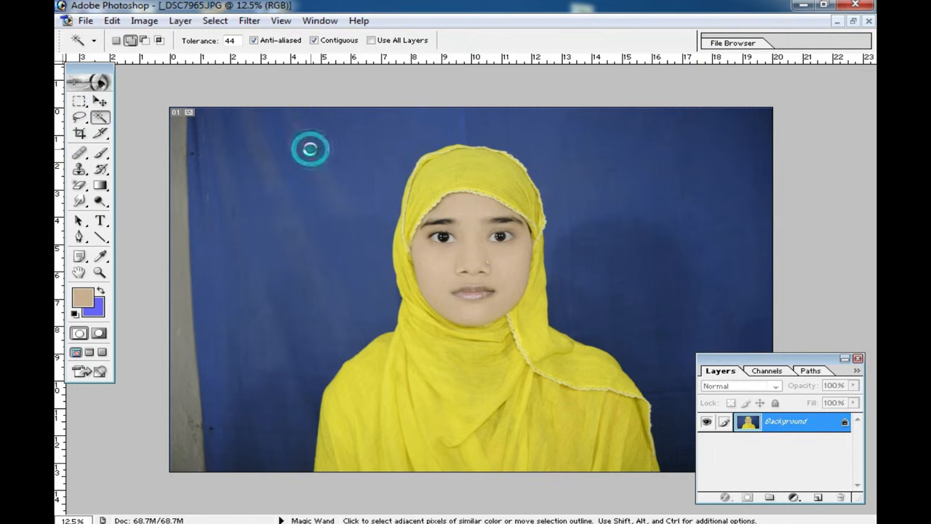
shift+click(648, 343)
shift+click(270, 443)
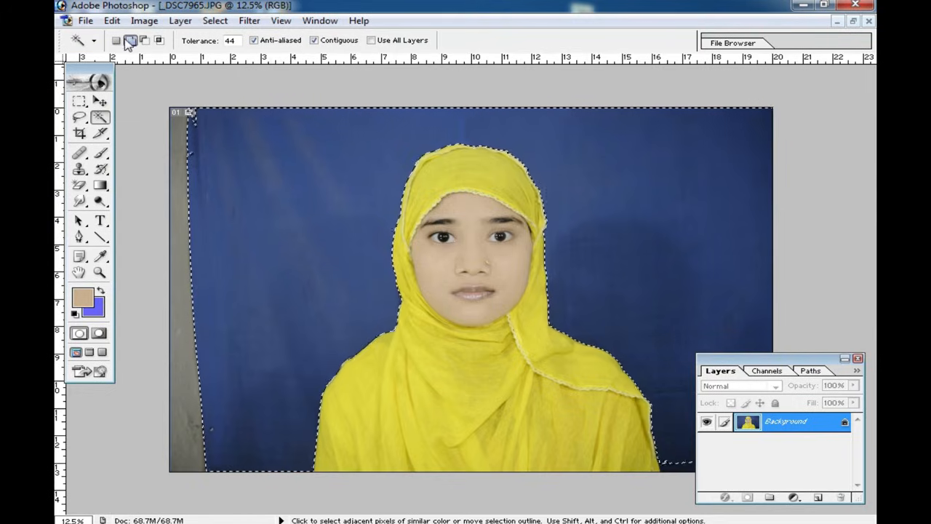
click(78, 101)
click(165, 87)
Step: Try the Magic Wand in New Selection mode on different parts of the blue backdrop
click(100, 116)
click(285, 159)
click(255, 424)
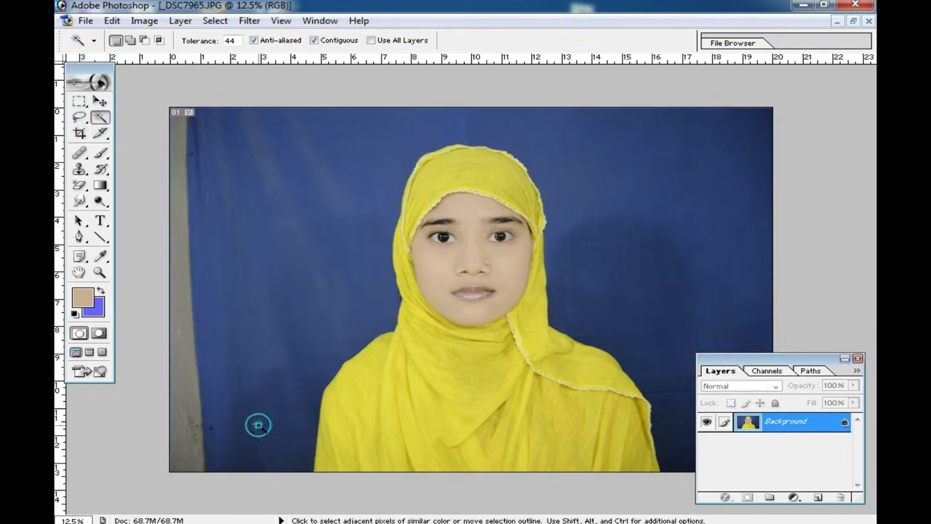
click(316, 297)
click(364, 270)
click(326, 276)
click(266, 444)
click(305, 270)
click(306, 274)
click(298, 296)
click(309, 295)
Step: Switch the Magic Wand to Add to Selection and select the blue backdrop on both sides of the woman
click(130, 41)
click(313, 160)
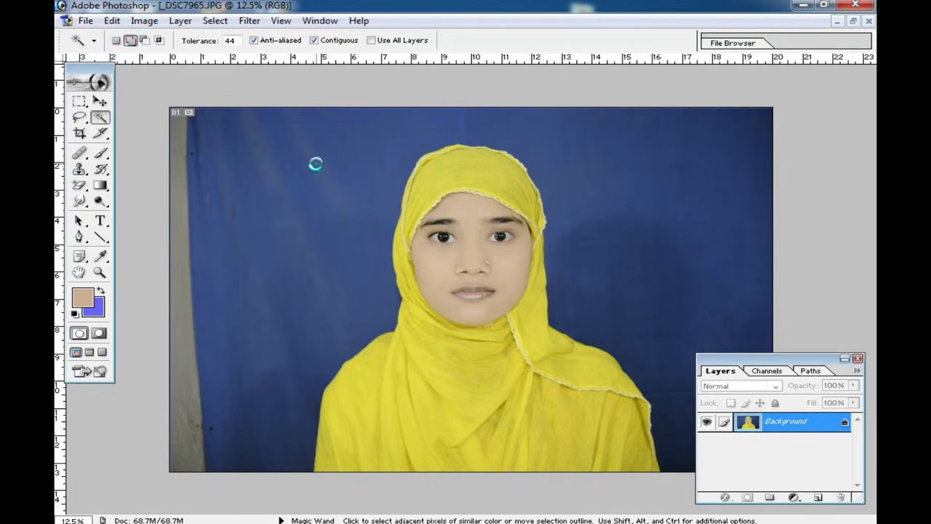
click(681, 354)
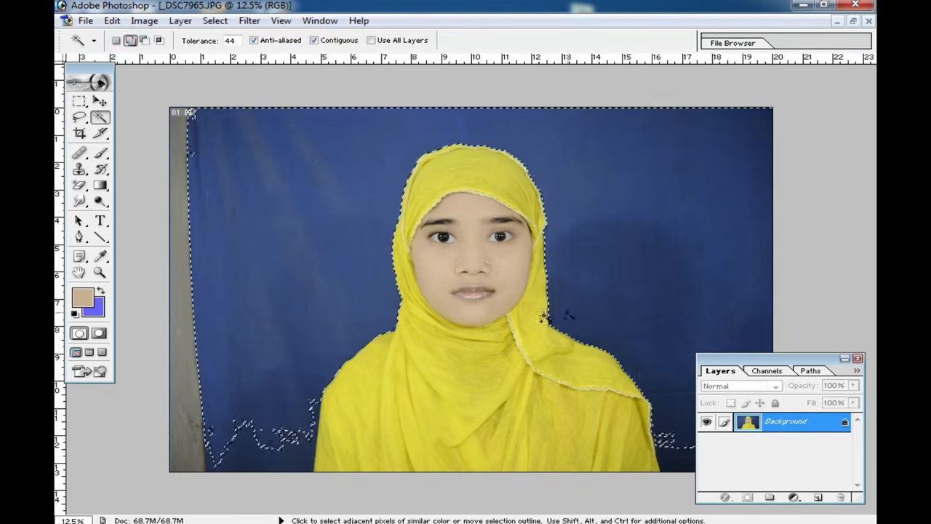
Step: Remove the backdrop areas from the selection with the Magic Wand in Subtract from Selection mode
click(145, 40)
click(329, 290)
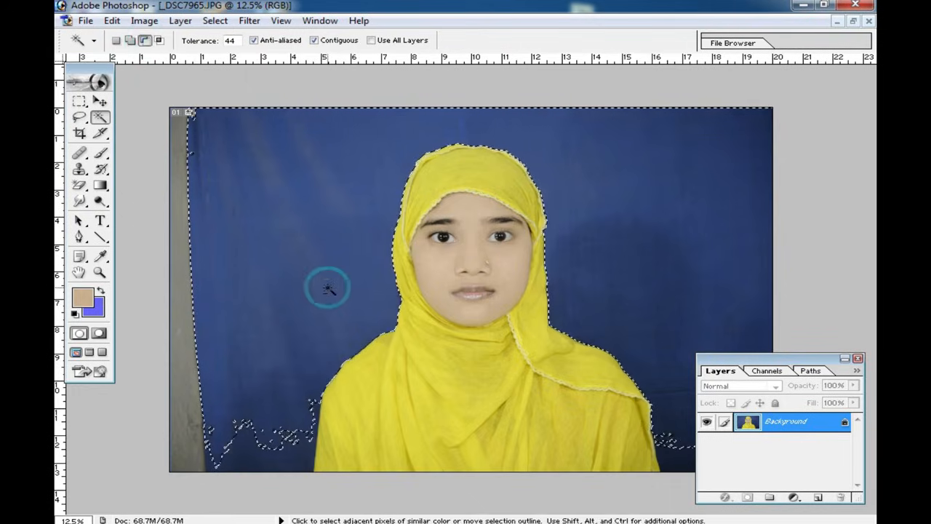
click(659, 339)
click(252, 441)
click(260, 279)
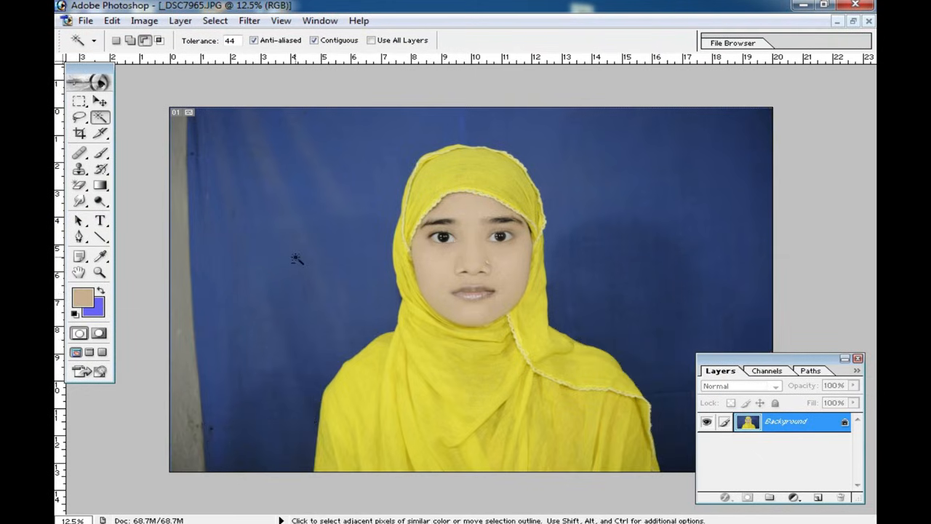
Step: Try the Magic Wand's Intersect with Selection mode on the blue backdrop
click(158, 40)
click(313, 148)
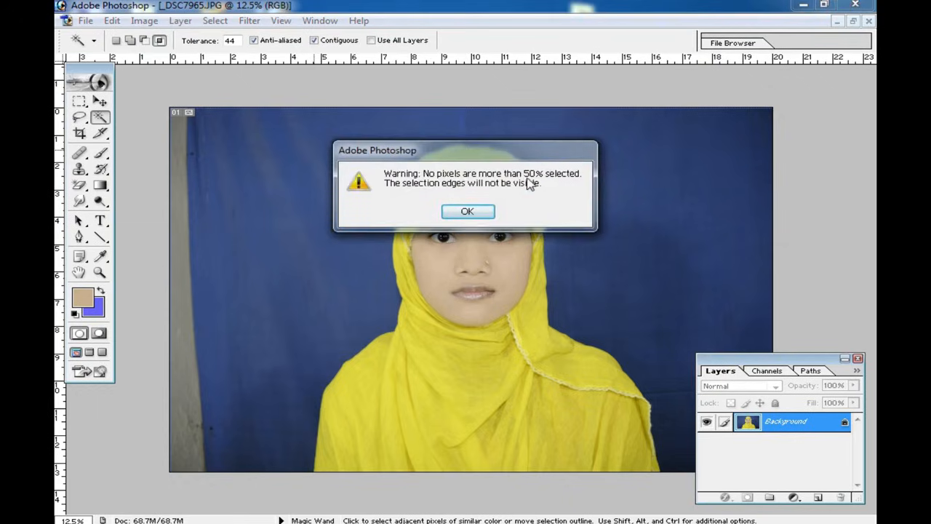
click(467, 212)
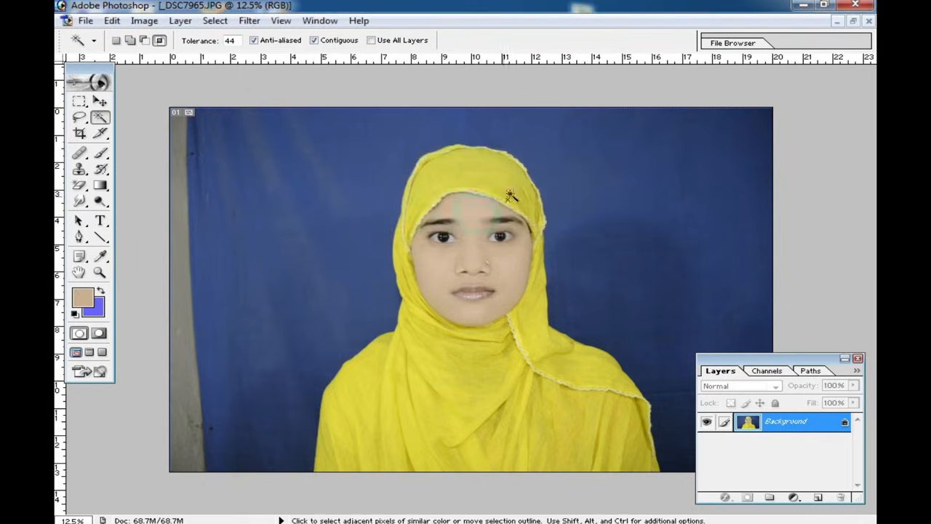
Step: Build up a Magic Wand selection in Add to Selection mode covering the entire blue backdrop and the grey strip at its edge
click(128, 41)
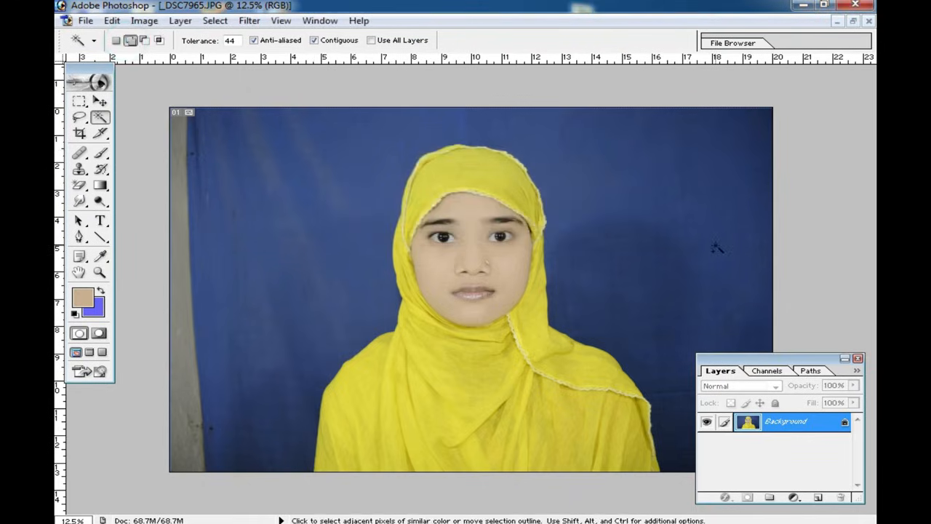
click(644, 217)
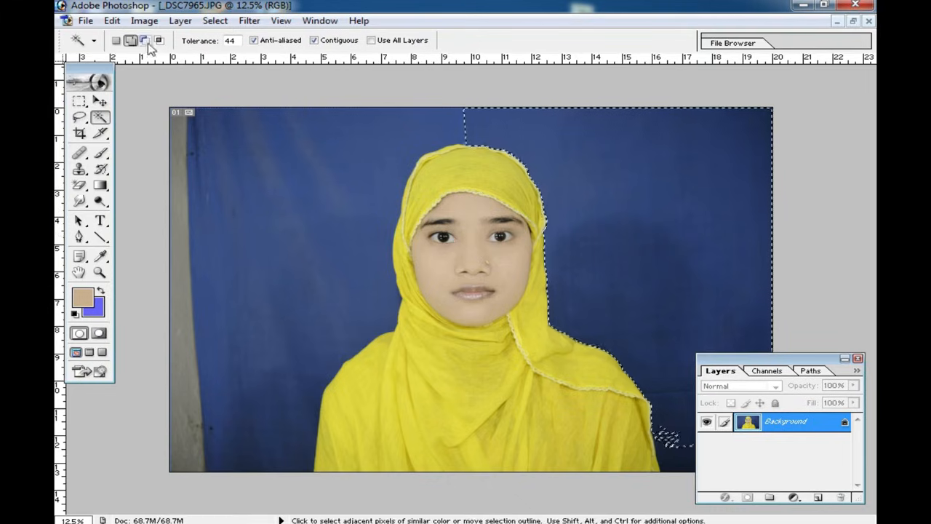
click(466, 124)
click(424, 138)
click(317, 270)
click(288, 427)
click(671, 445)
click(202, 449)
click(182, 154)
click(212, 403)
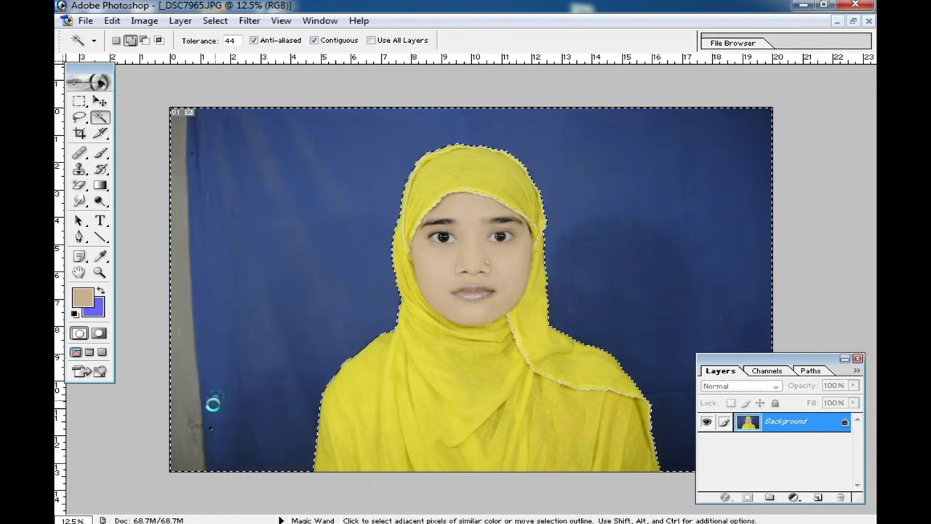
Step: Feather the backdrop selection with a radius of 10 pixels
right_click(319, 147)
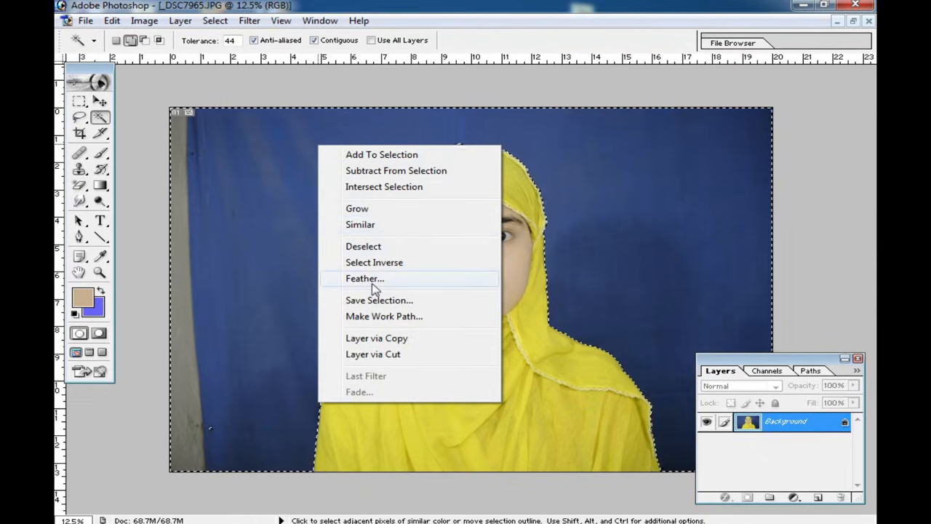
right_click(245, 183)
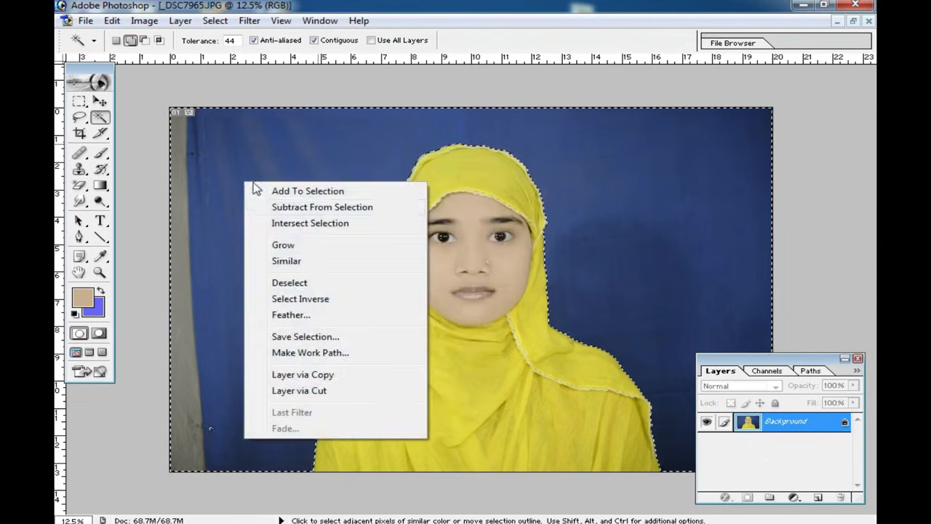
click(313, 318)
double_click(456, 267)
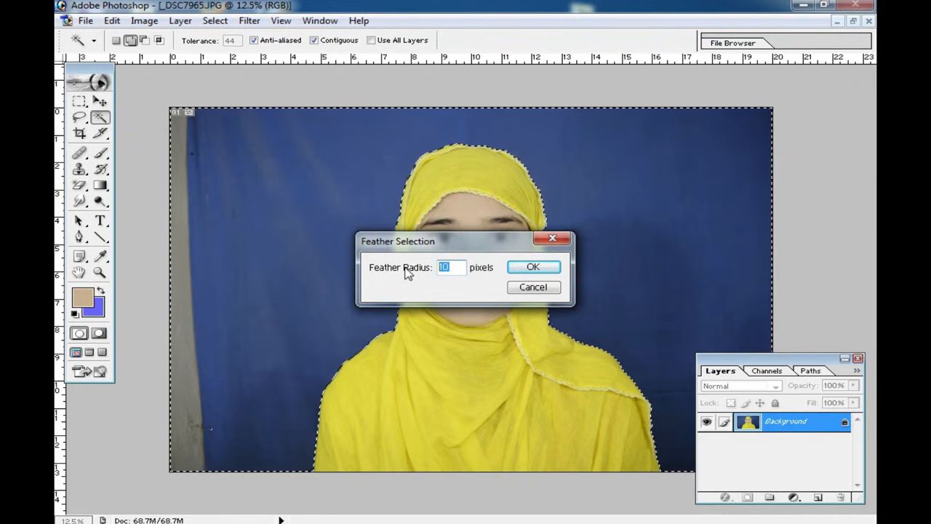
click(535, 267)
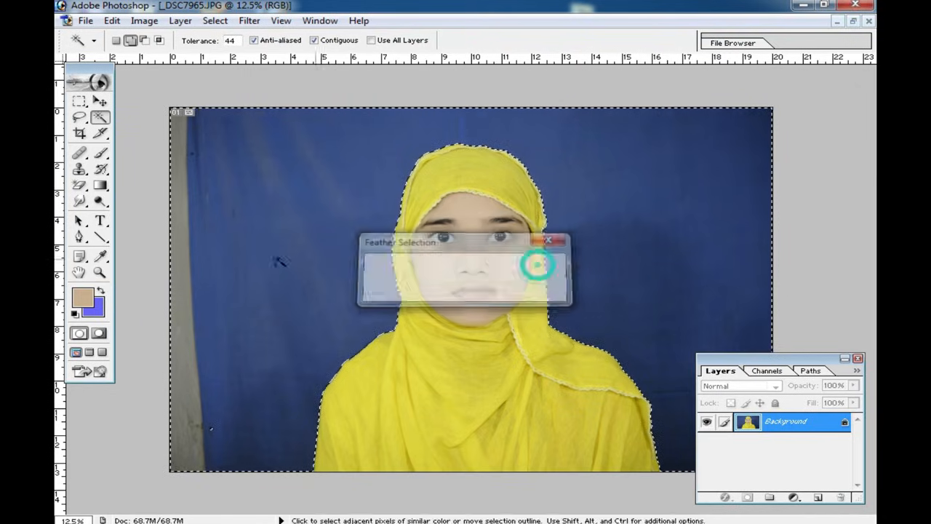
Step: Fill the selected backdrop with the background color 6666FF, clear the selection and inspect the edges around the woman
click(93, 309)
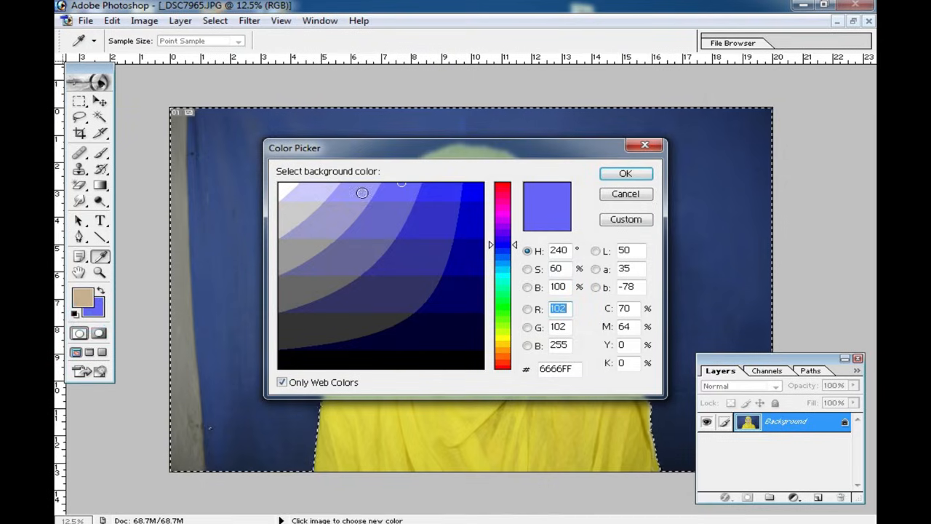
click(624, 173)
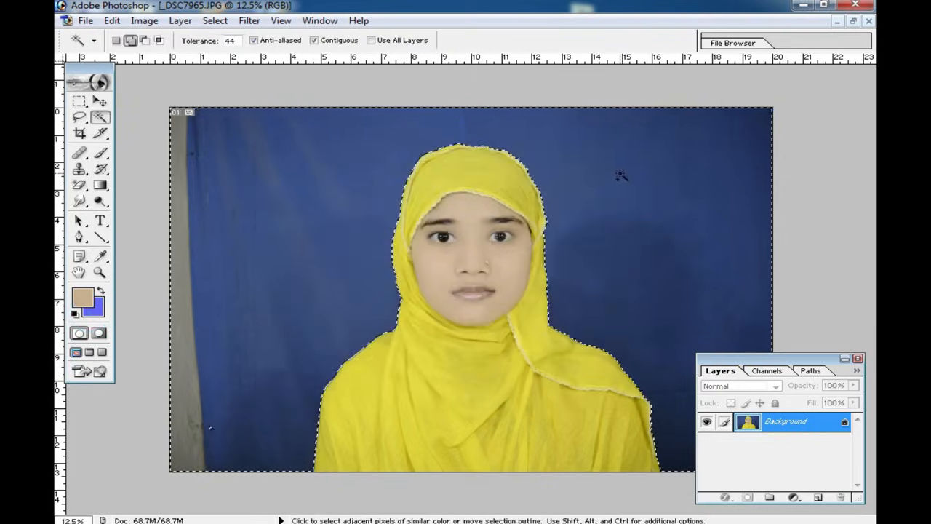
key(Delete)
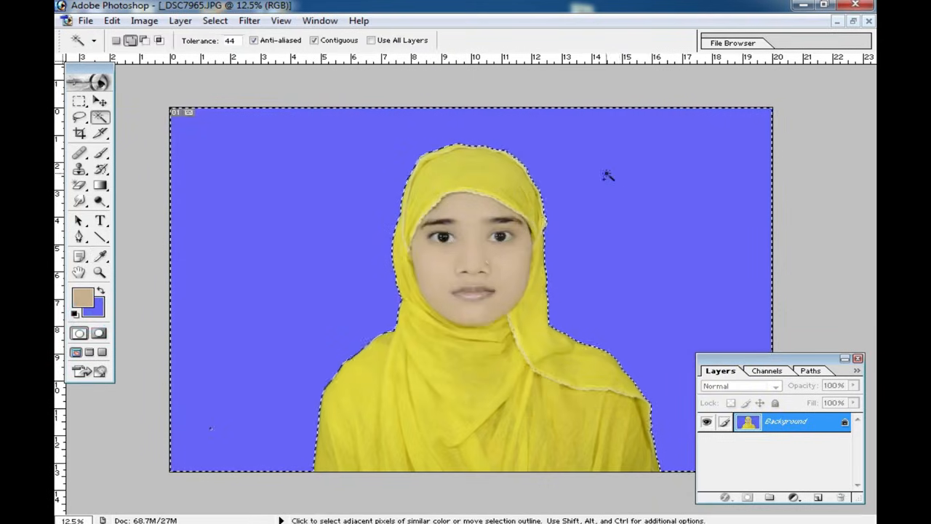
click(79, 101)
key(ctrl+d)
ctrl+click(522, 311)
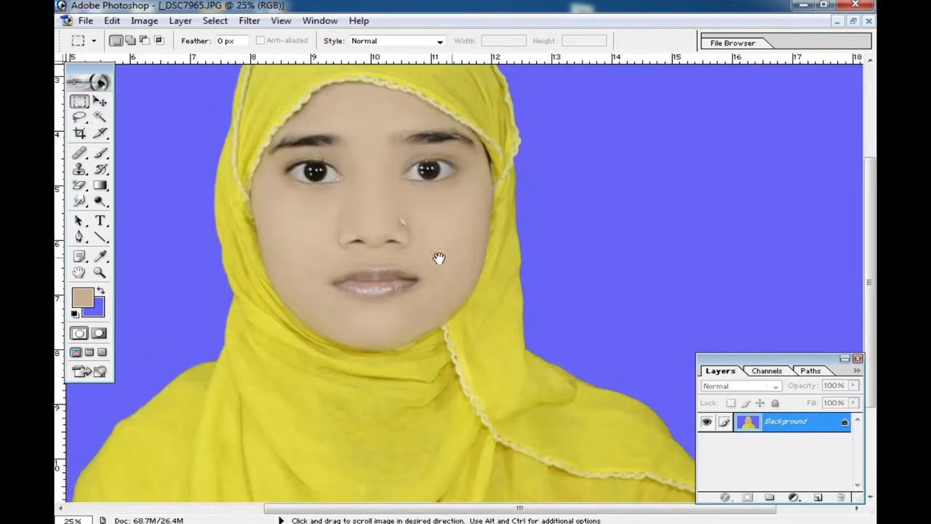
drag(439, 255, 550, 314)
alt+click(494, 316)
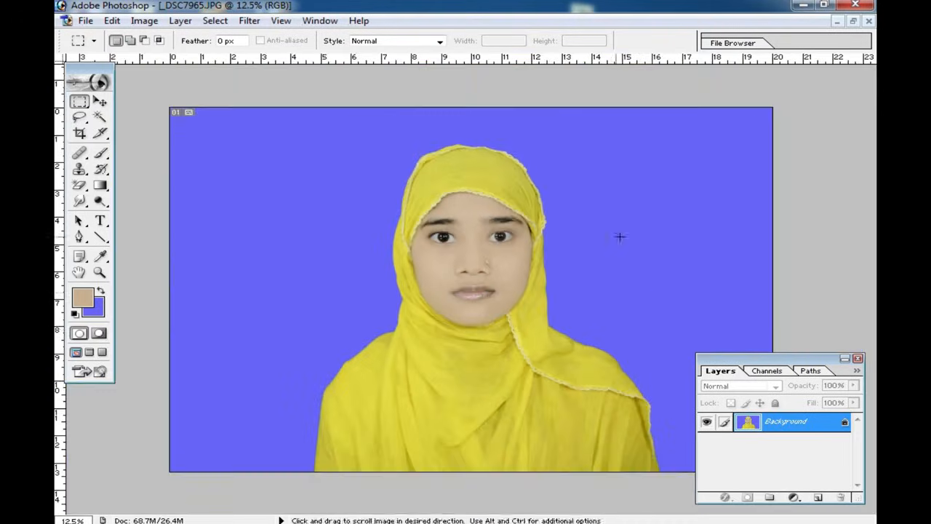
Step: Crop the photo around the woman's head and shoulders with the pp crop preset, 1.6 in by 2 in at 300 pixels/inch
click(80, 134)
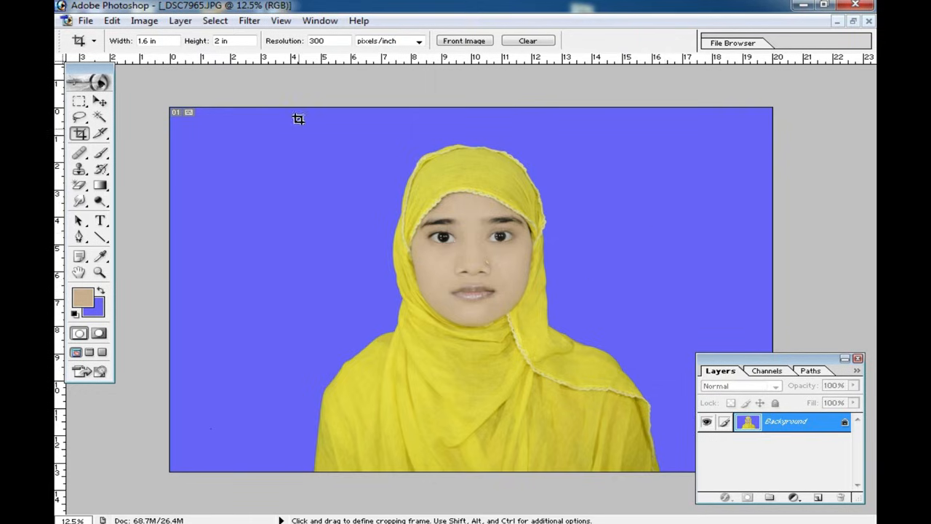
click(84, 41)
click(86, 70)
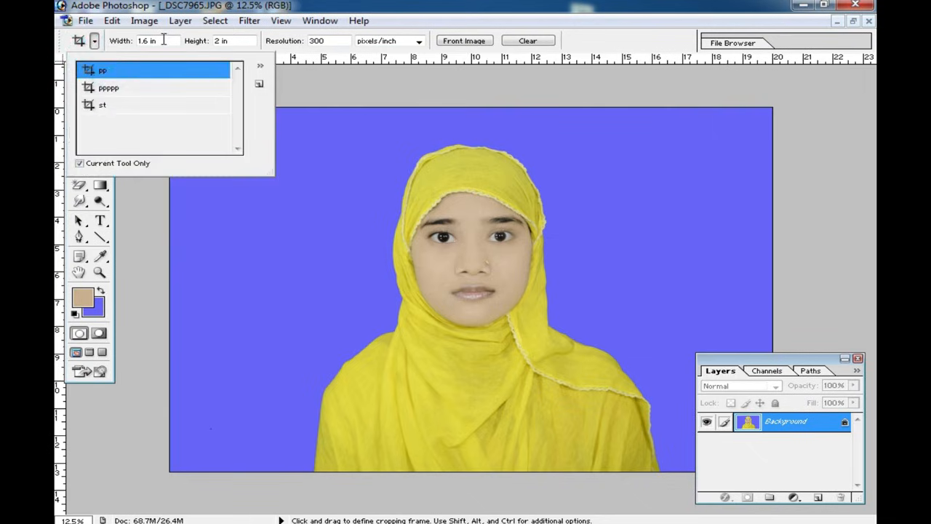
click(104, 40)
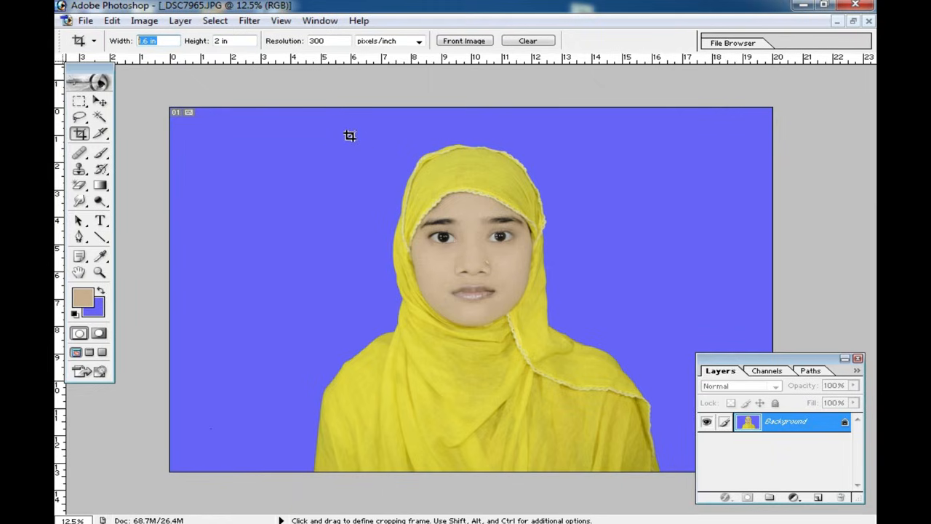
drag(349, 135, 628, 477)
drag(513, 326, 502, 327)
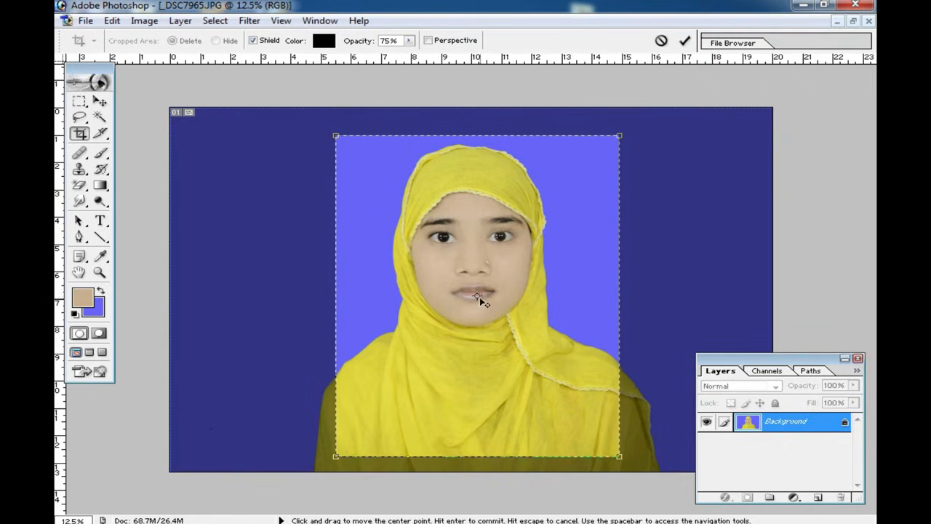
mouse_move(490, 294)
mouse_down()
mouse_move(490, 277)
mouse_move(483, 296)
mouse_up()
double_click(549, 322)
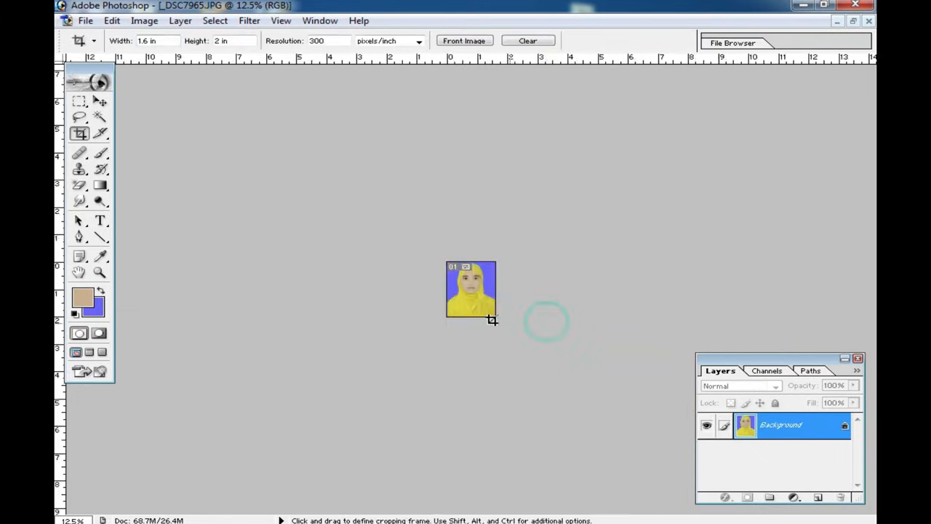
Step: Select the entire cropped photo and place a vertical and a horizontal guide through its center
scroll(484, 327, up, 5)
key(ctrl+minus)
key(ctrl+minus)
key(ctrl+a)
click(100, 101)
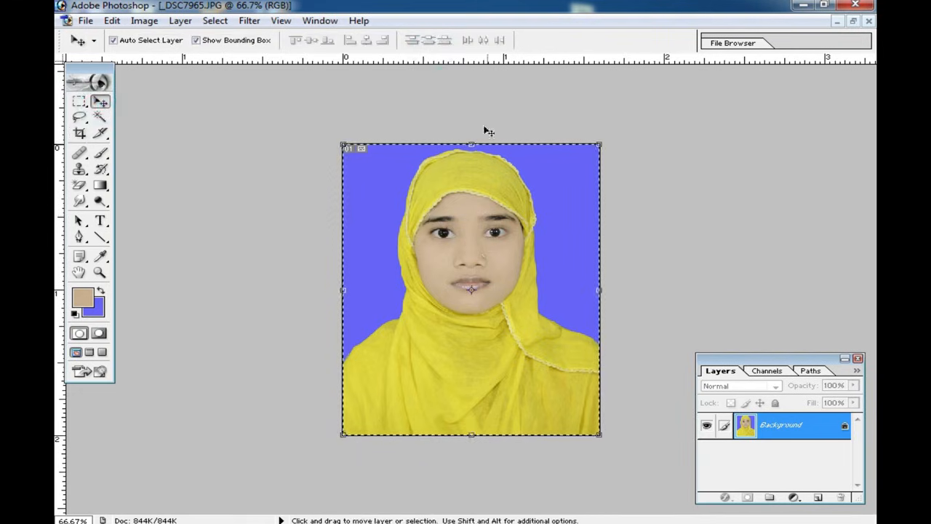
drag(60, 418, 471, 376)
drag(569, 61, 580, 289)
Step: Examine at close range how the nose and lips line up with the center guides
key(ctrl+space)
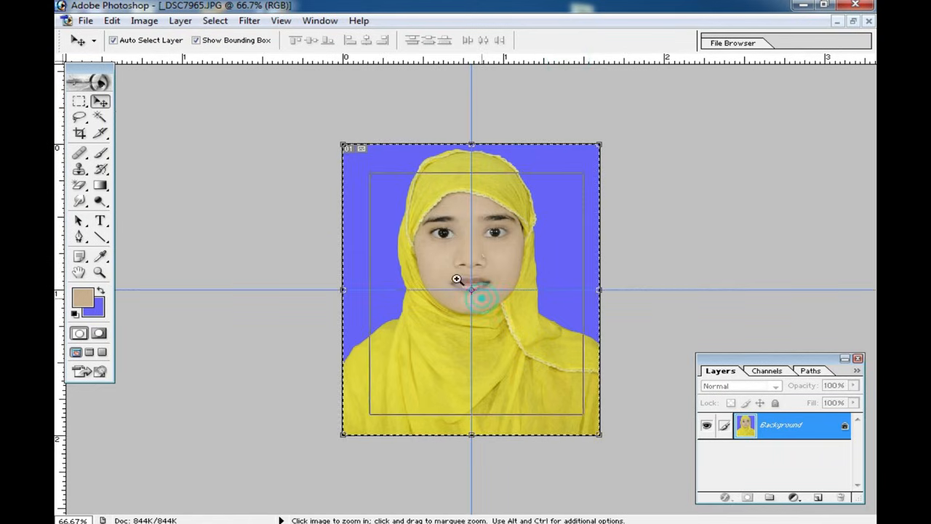
ctrl+click(456, 278)
ctrl+click(456, 278)
key(ctrl+space)
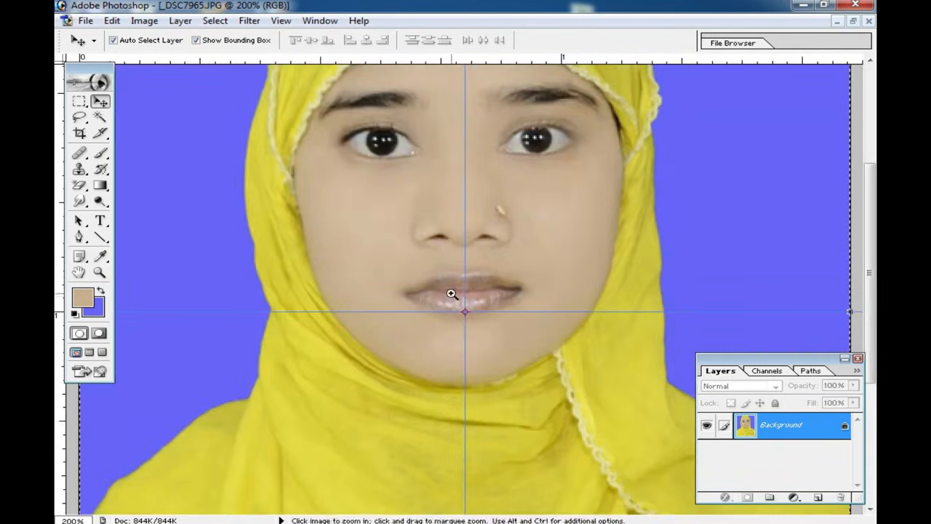
ctrl+click(447, 295)
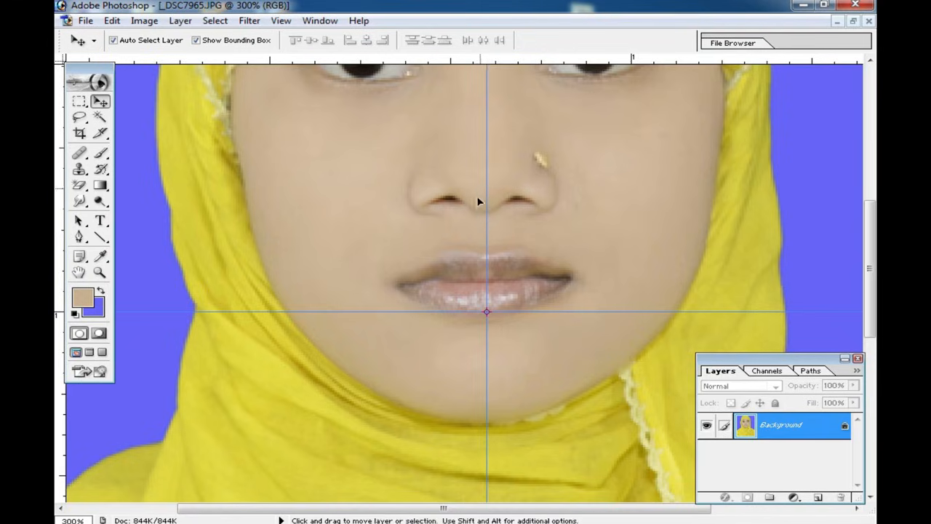
alt+click(499, 294)
alt+click(499, 294)
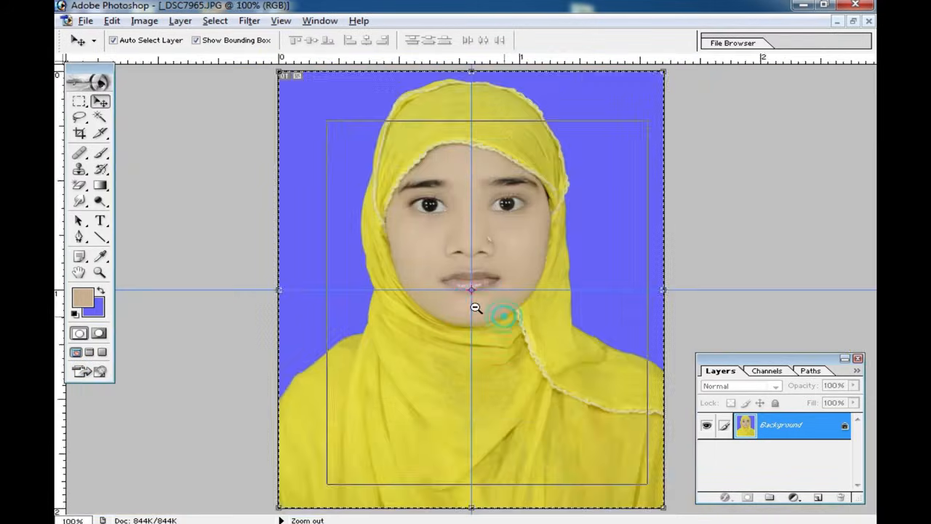
alt+click(475, 307)
Step: Undo the two center guides and clear the selection around the photo
key(ctrl+alt+z)
key(ctrl+alt+z)
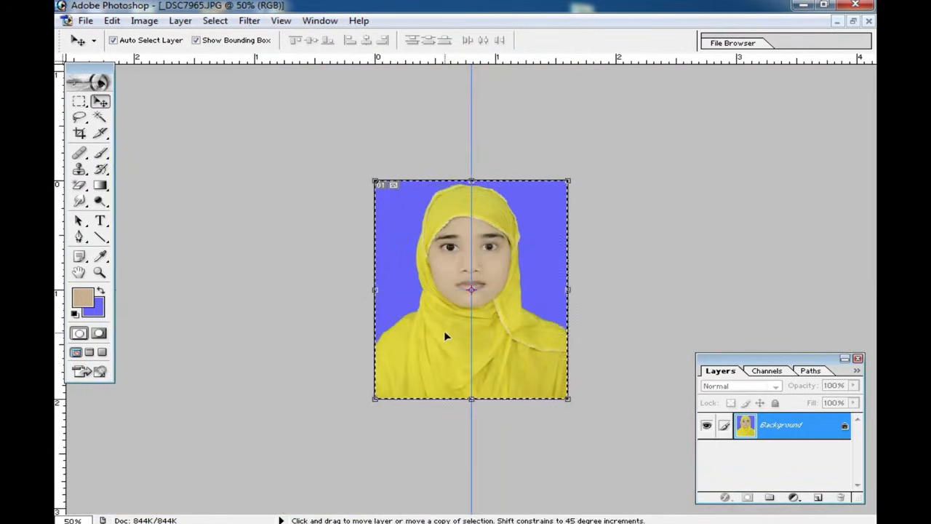
click(80, 101)
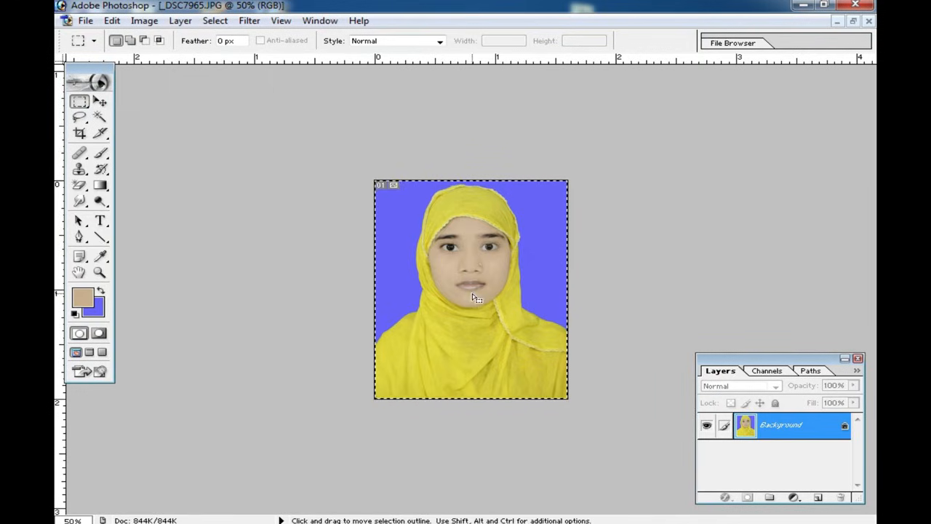
click(631, 248)
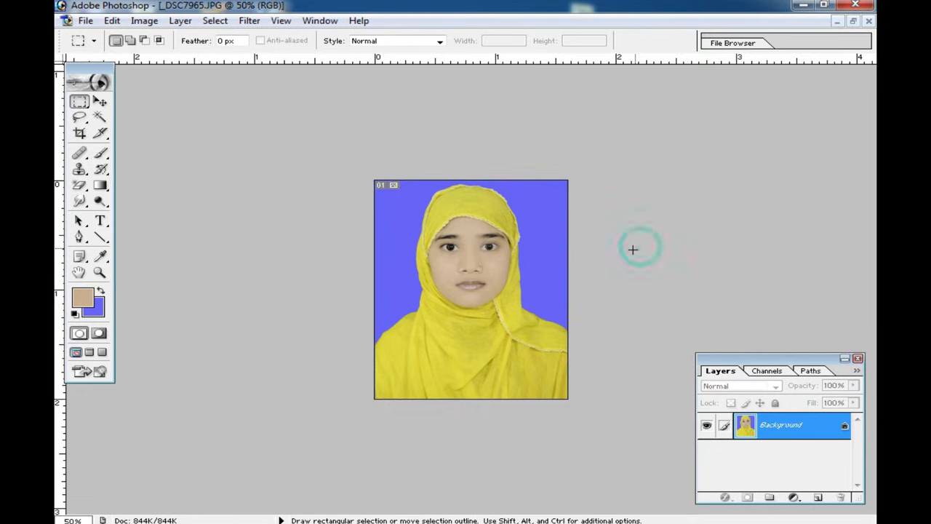
Step: Enlarge the cropped portrait and activate the Brush tool for painting on the photo
scroll(490, 303, up, 5)
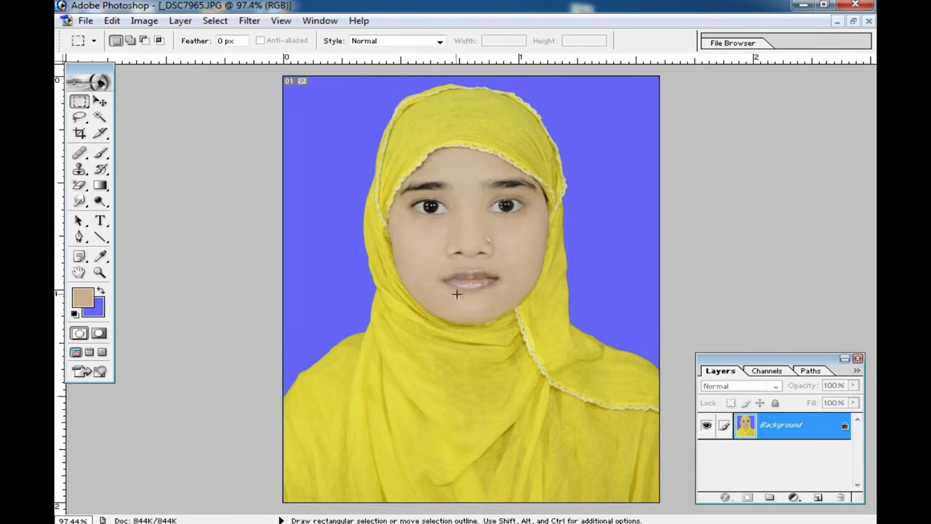
click(100, 154)
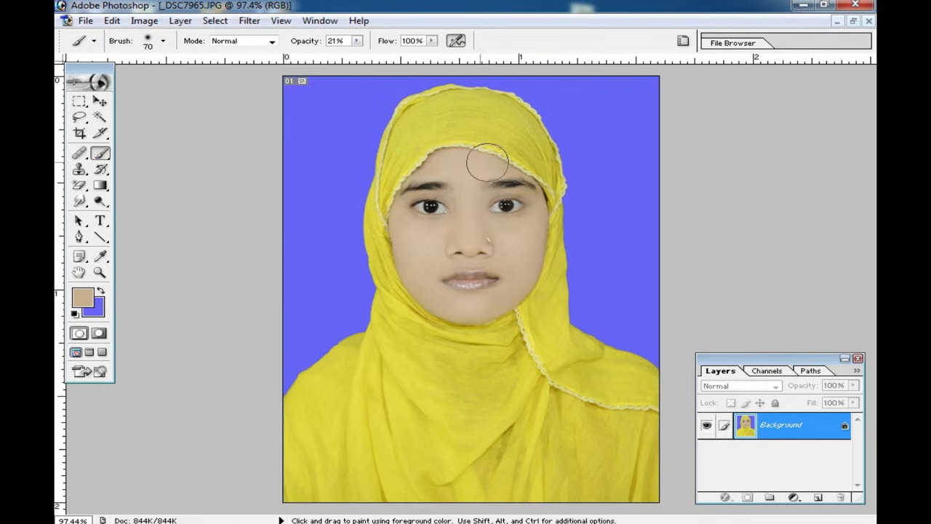